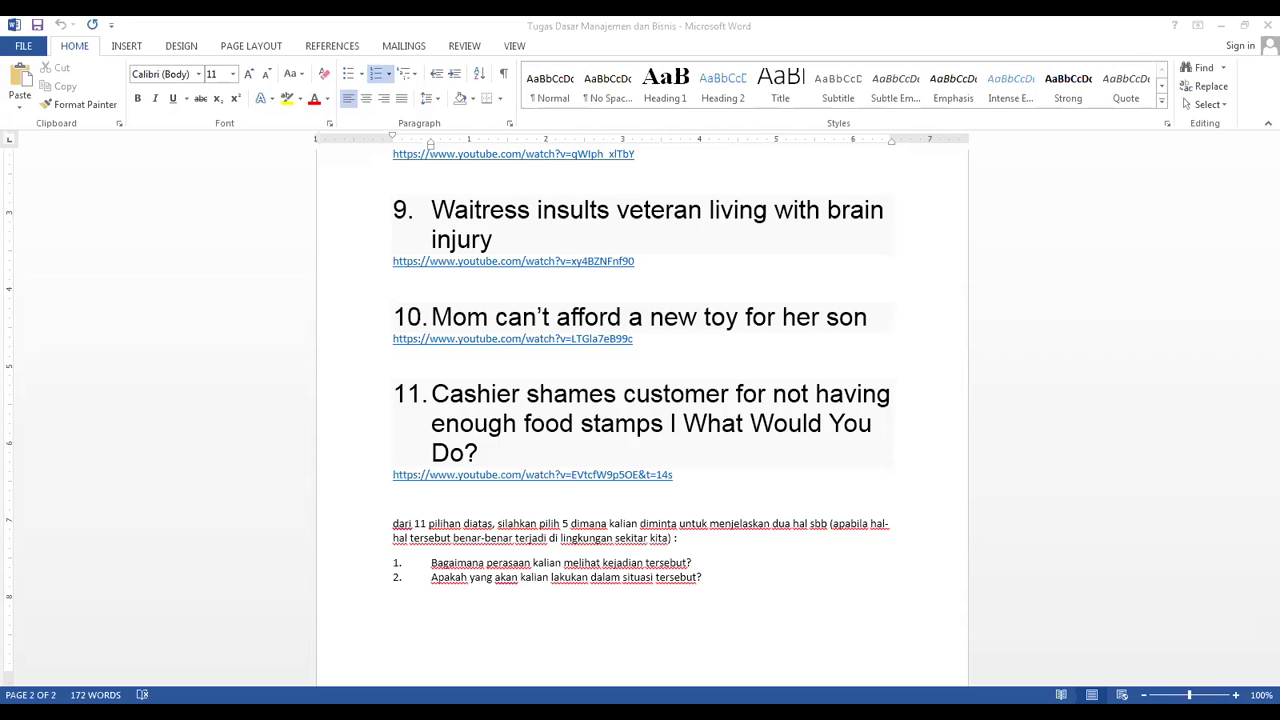
Step: Switch to the Kampus Online site in Chrome and open the Jadwal Mengajar teaching schedule, dismissing the information notice
key("alt+Tab")
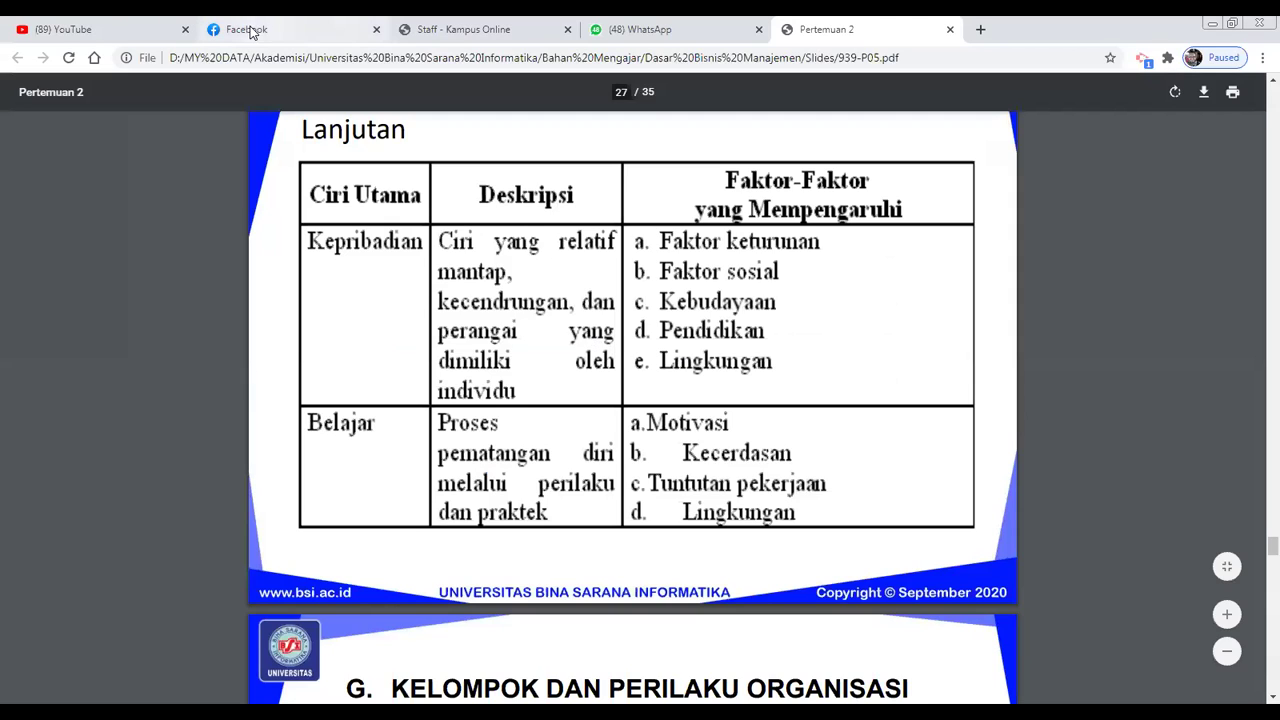
left_click(541, 34)
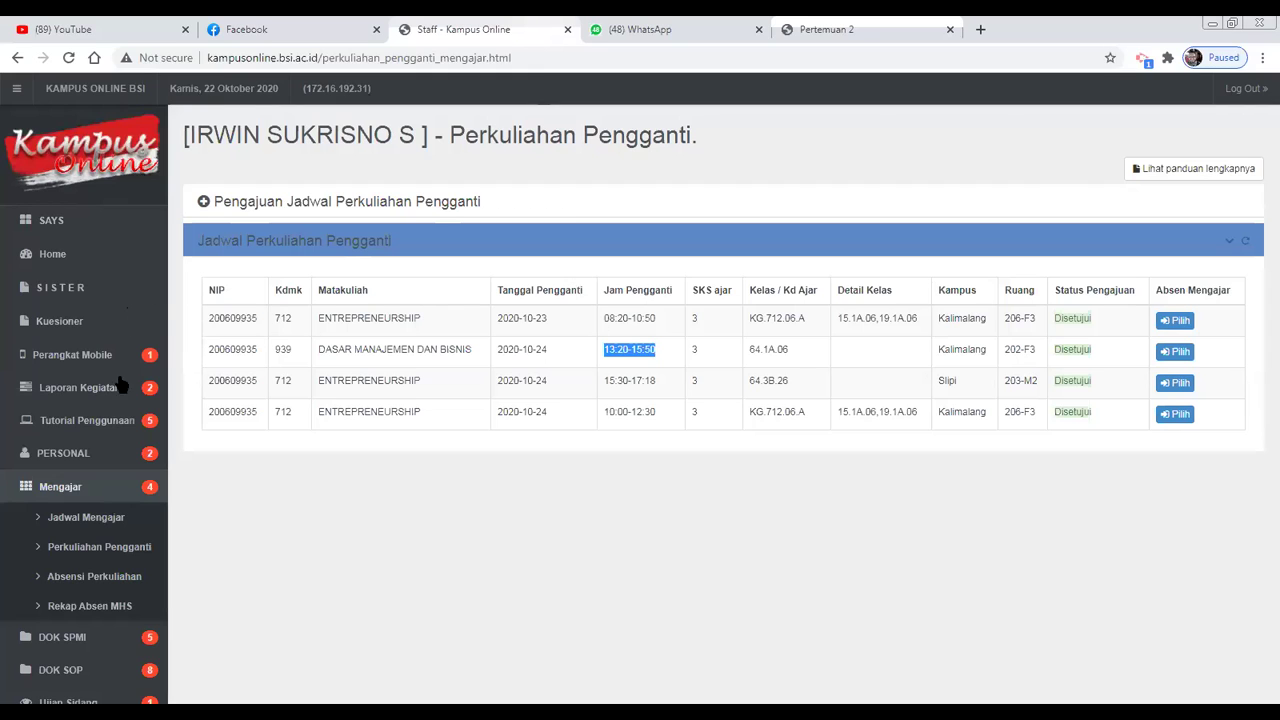
left_click(81, 517)
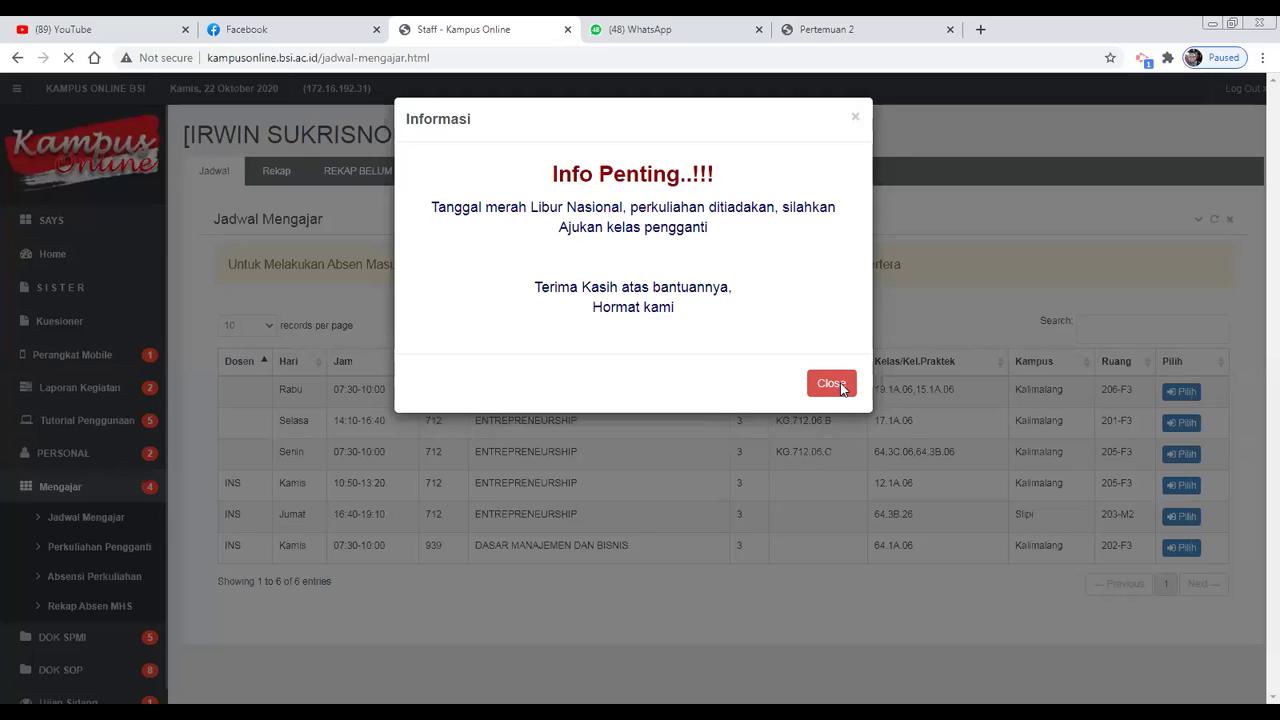
left_click(754, 562)
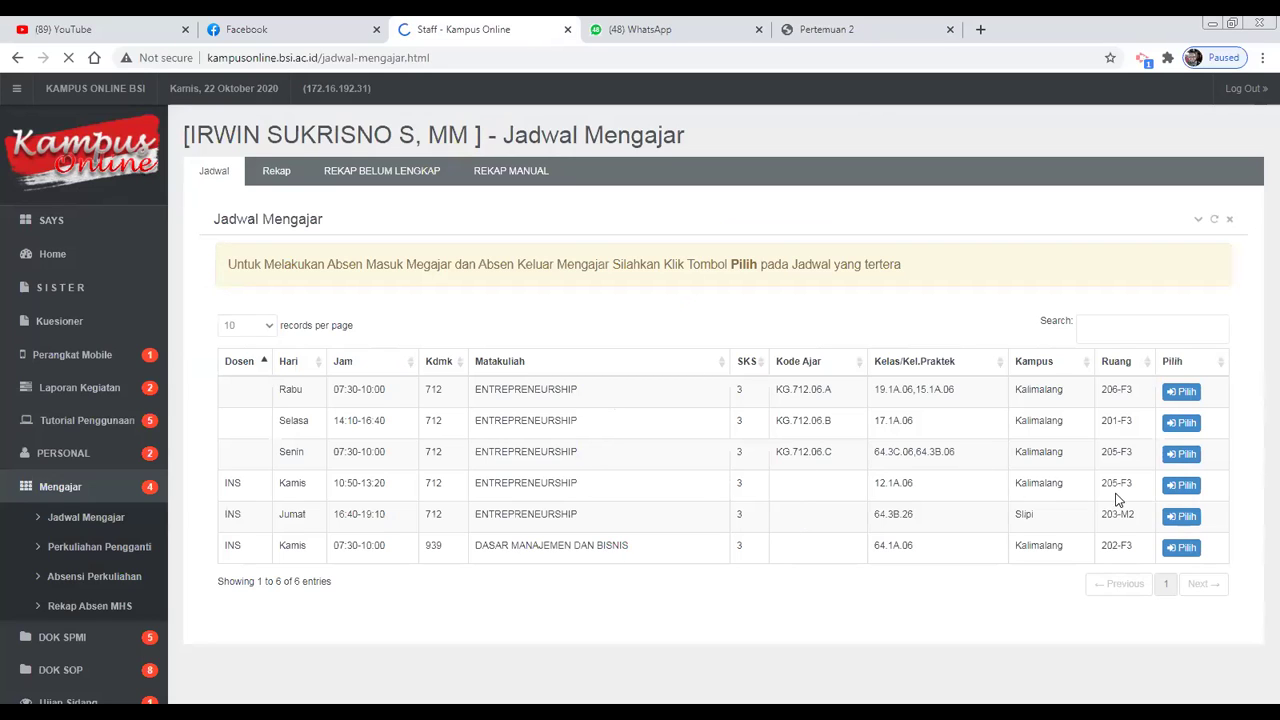
Step: Try to start teaching (Masuk Mengajar) for the Thursday 10:50-13:20 ENTREPRENEURSHIP class 12.1A.06
left_click(1182, 491)
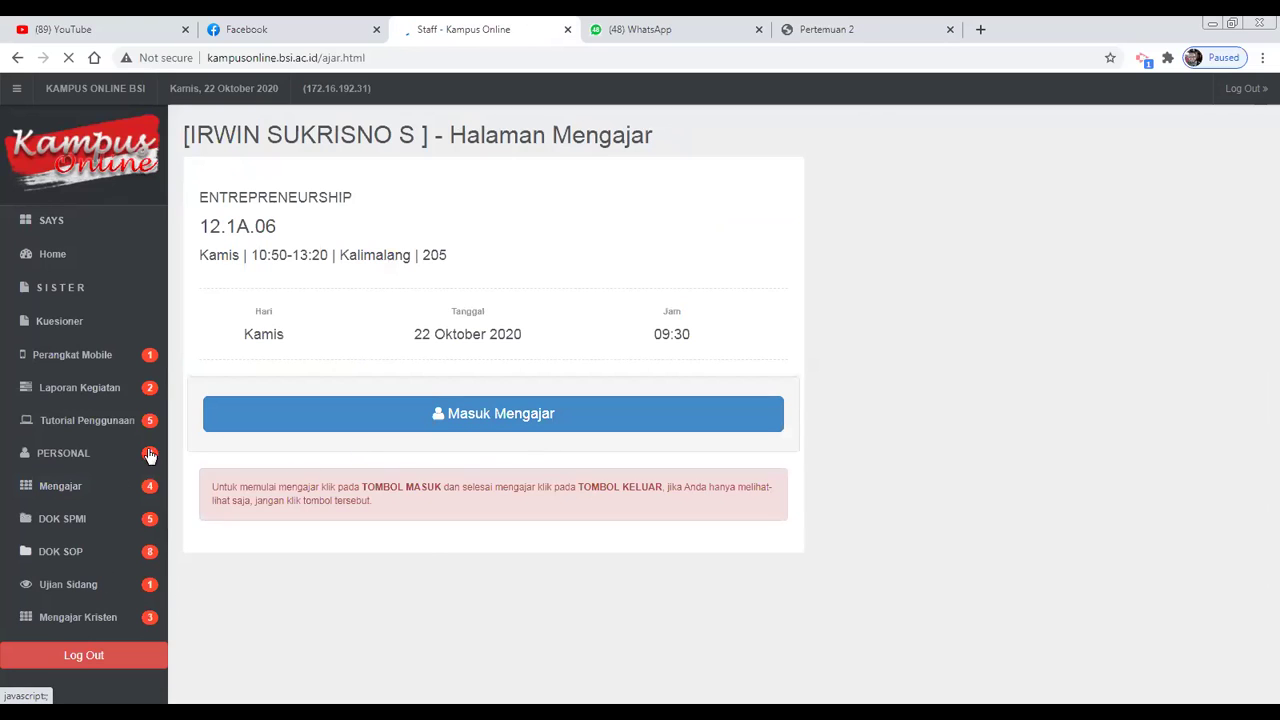
left_click(297, 413)
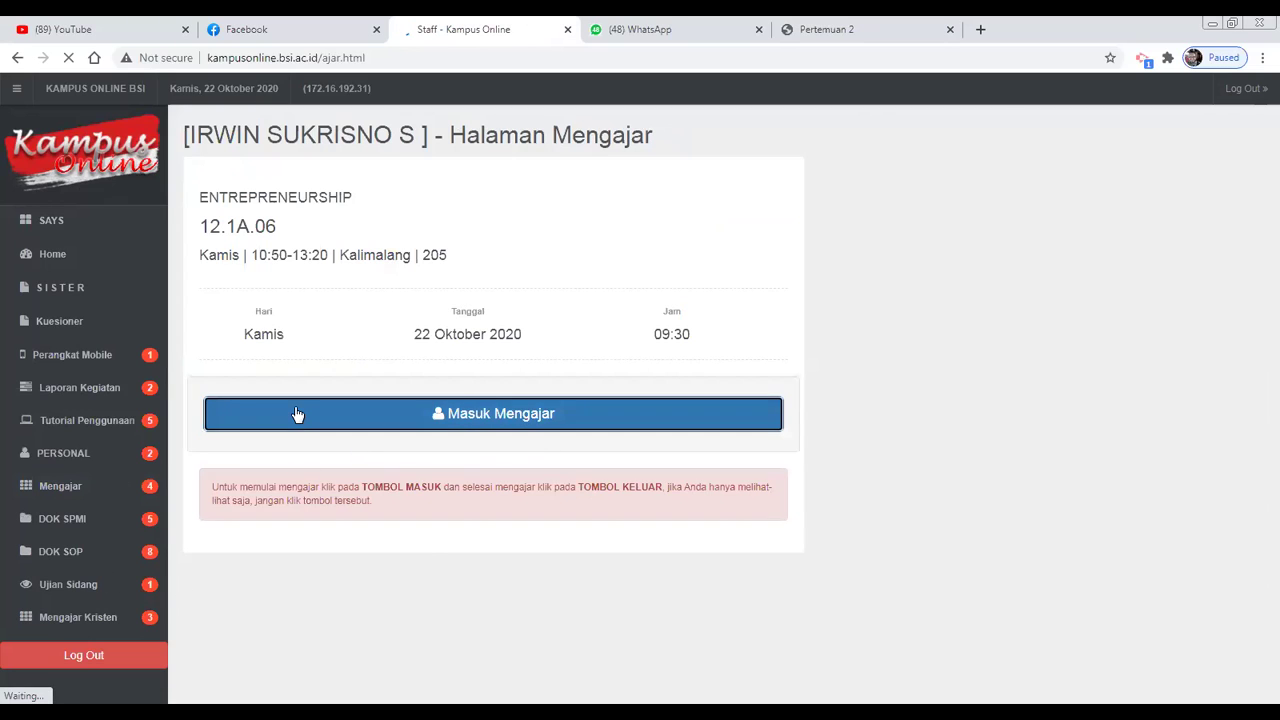
Step: Return to the teaching schedule and open the Daftar Hadir attendance list of DASAR MANAJEMEN DAN BISNIS class 64.1A.06
left_click(86, 486)
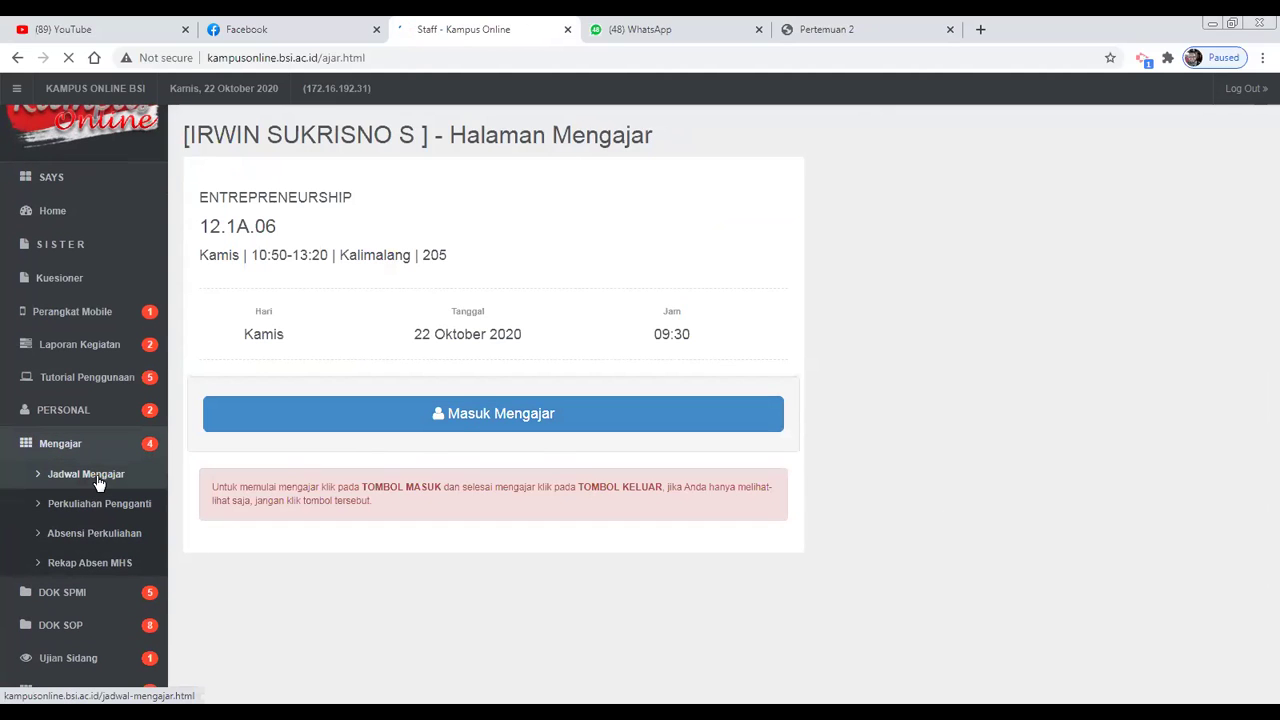
left_click(98, 483)
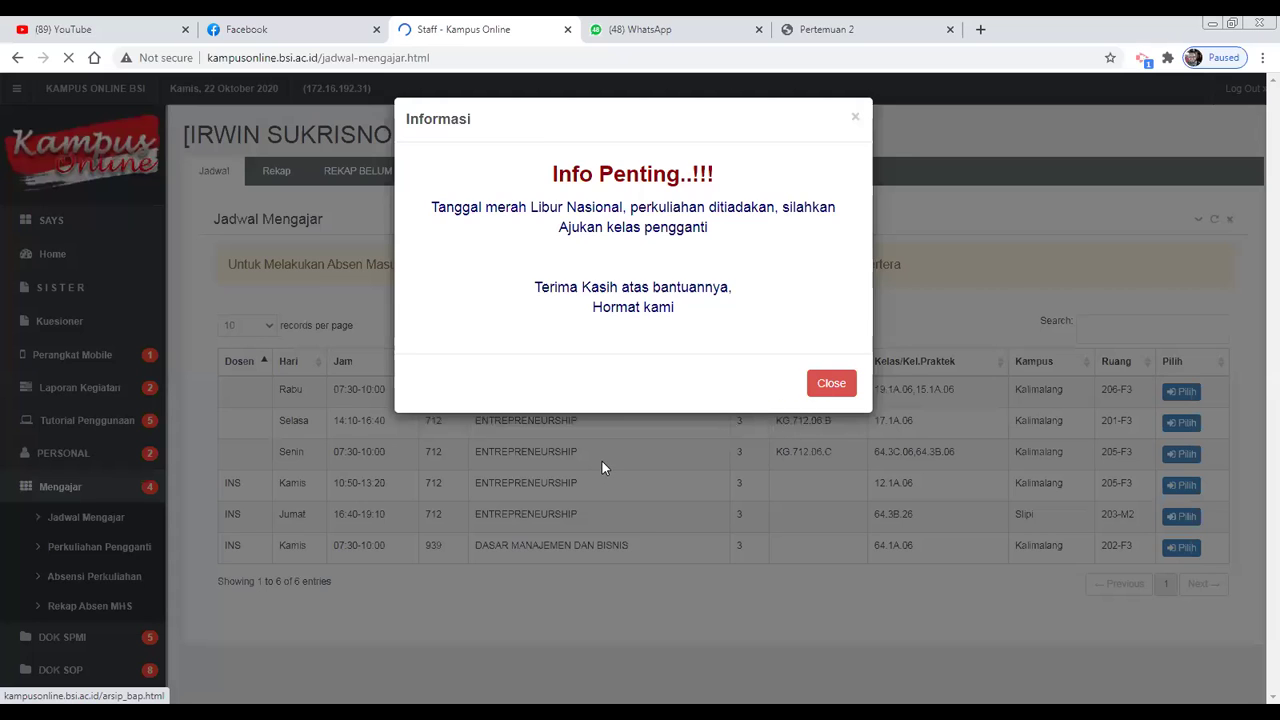
left_click(626, 460)
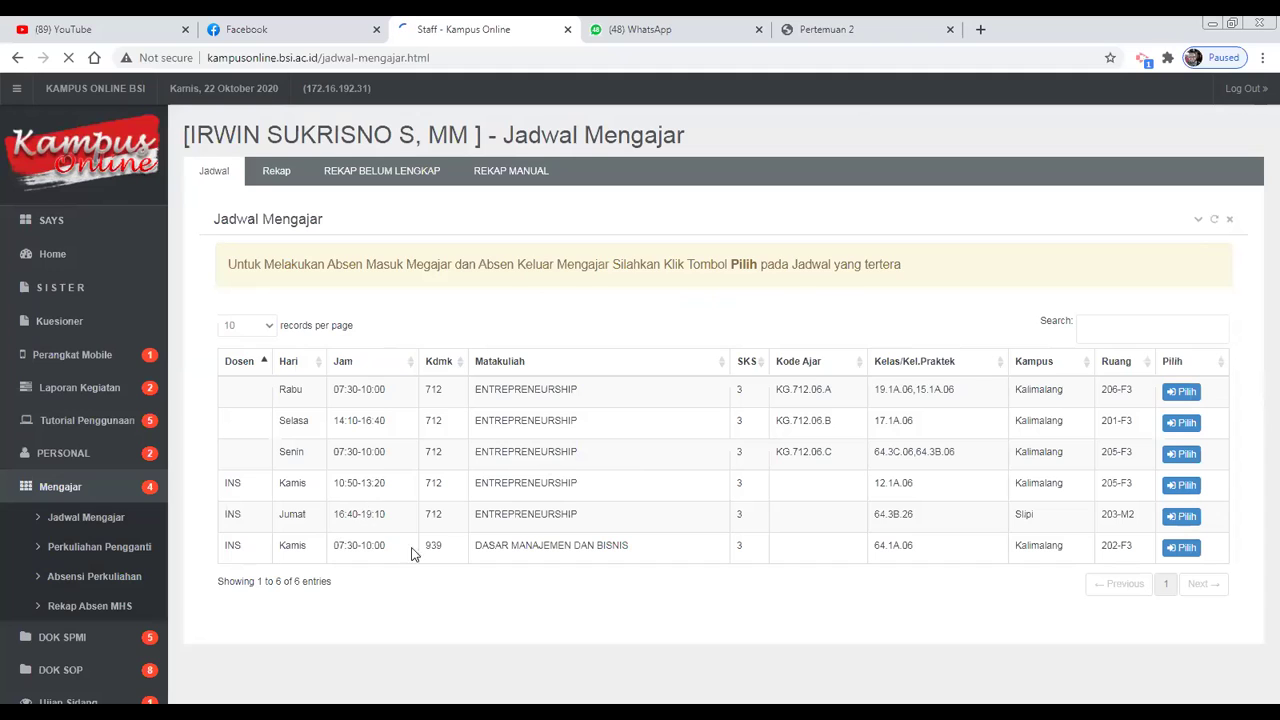
left_click(1185, 550)
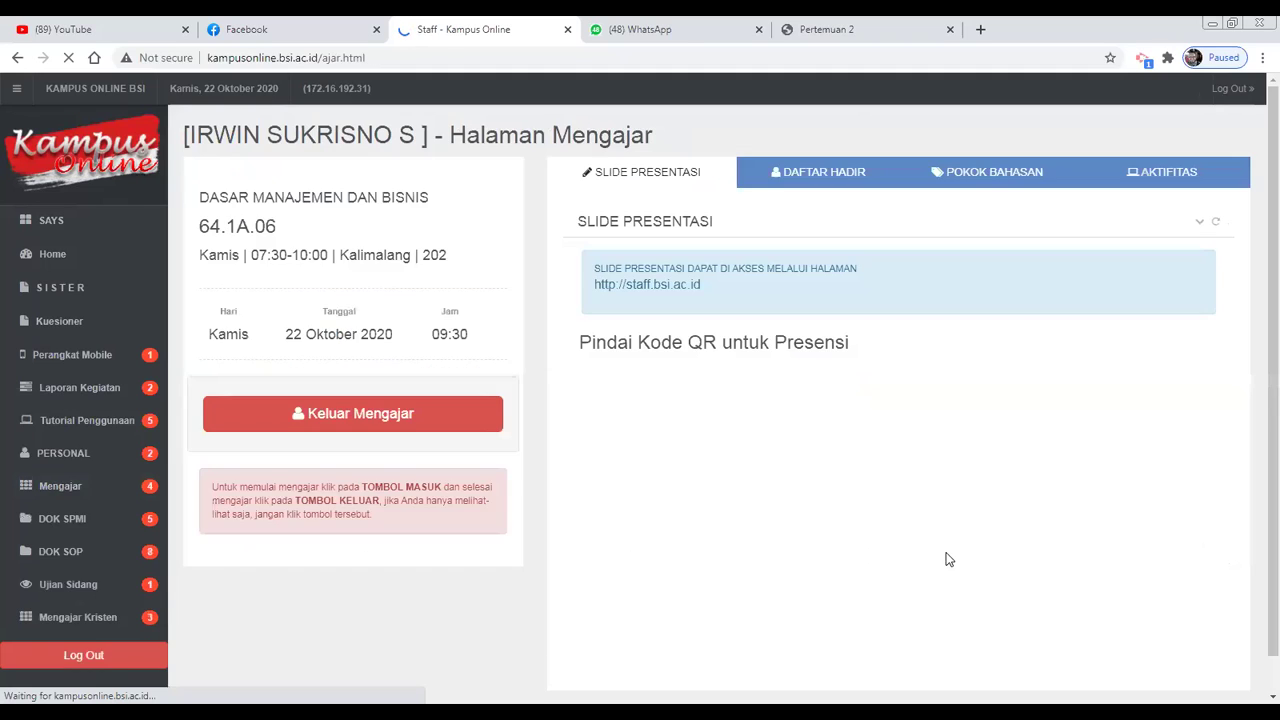
left_click(783, 179)
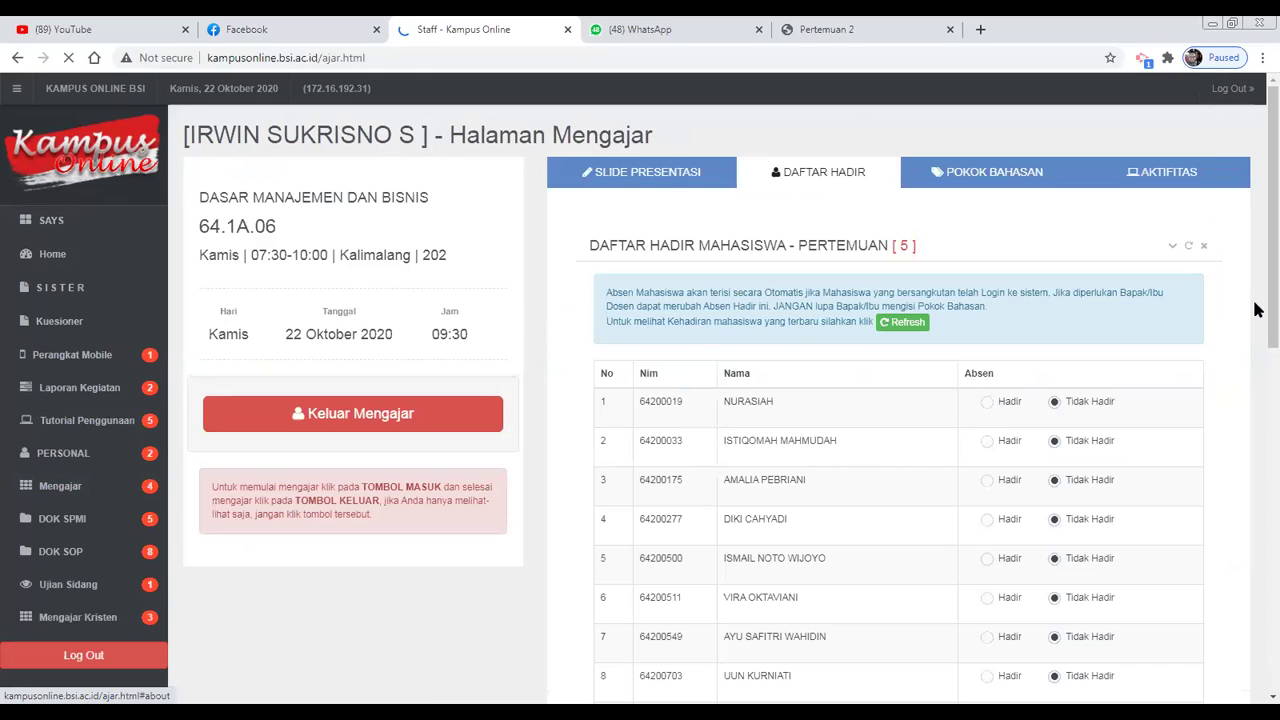
Step: Mark the students in rows 1 to 6 of the attendance list as Hadir
scroll(1258, 330, "down", 3)
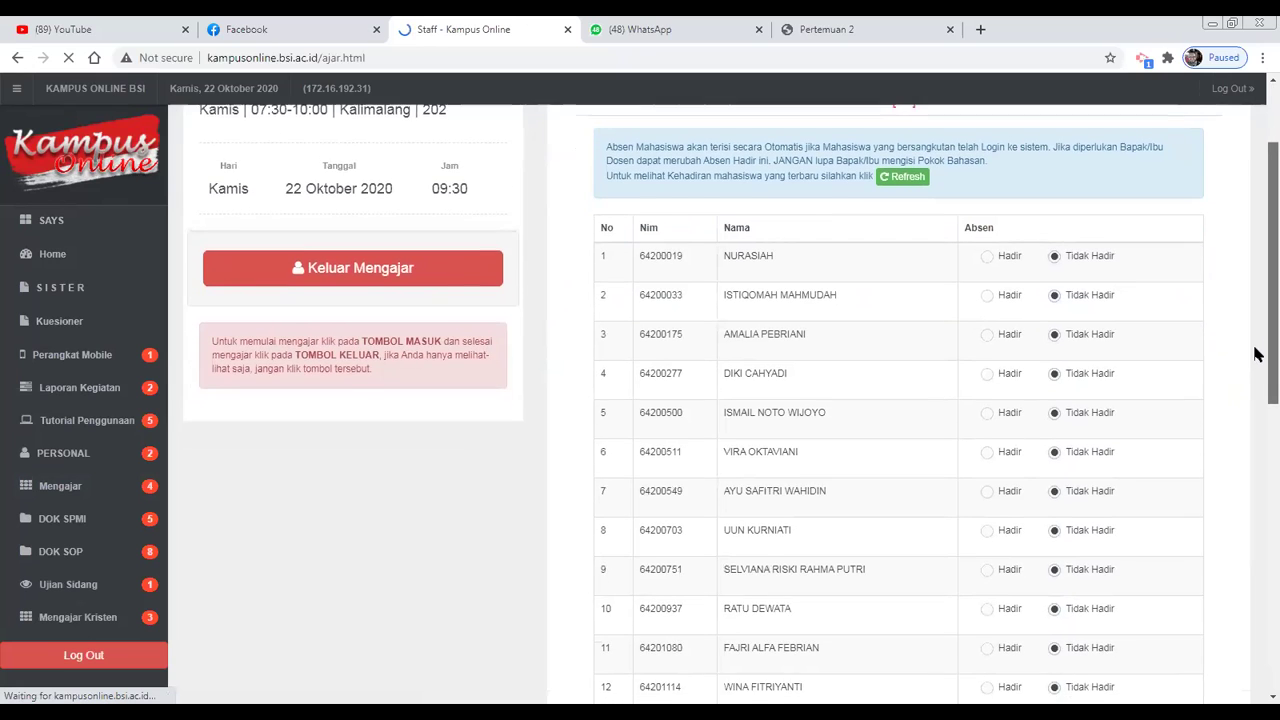
scroll(1258, 350, "up", 3)
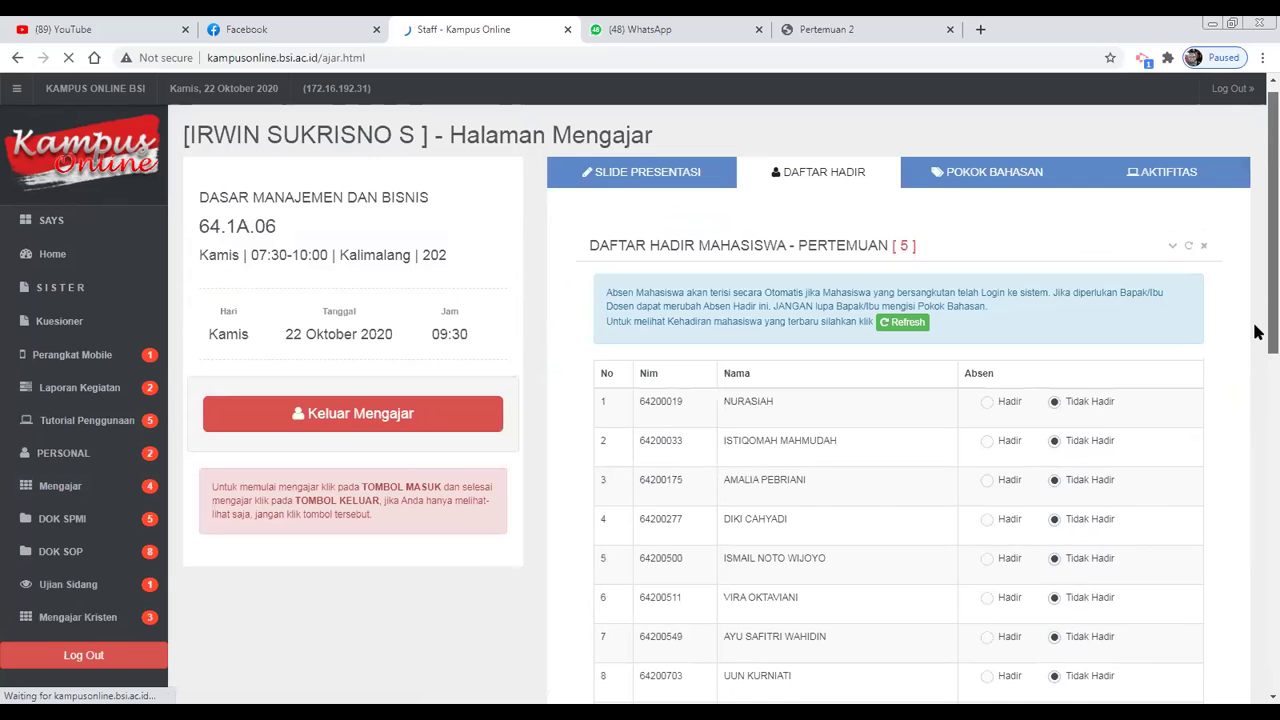
scroll(1258, 336, "down", 2)
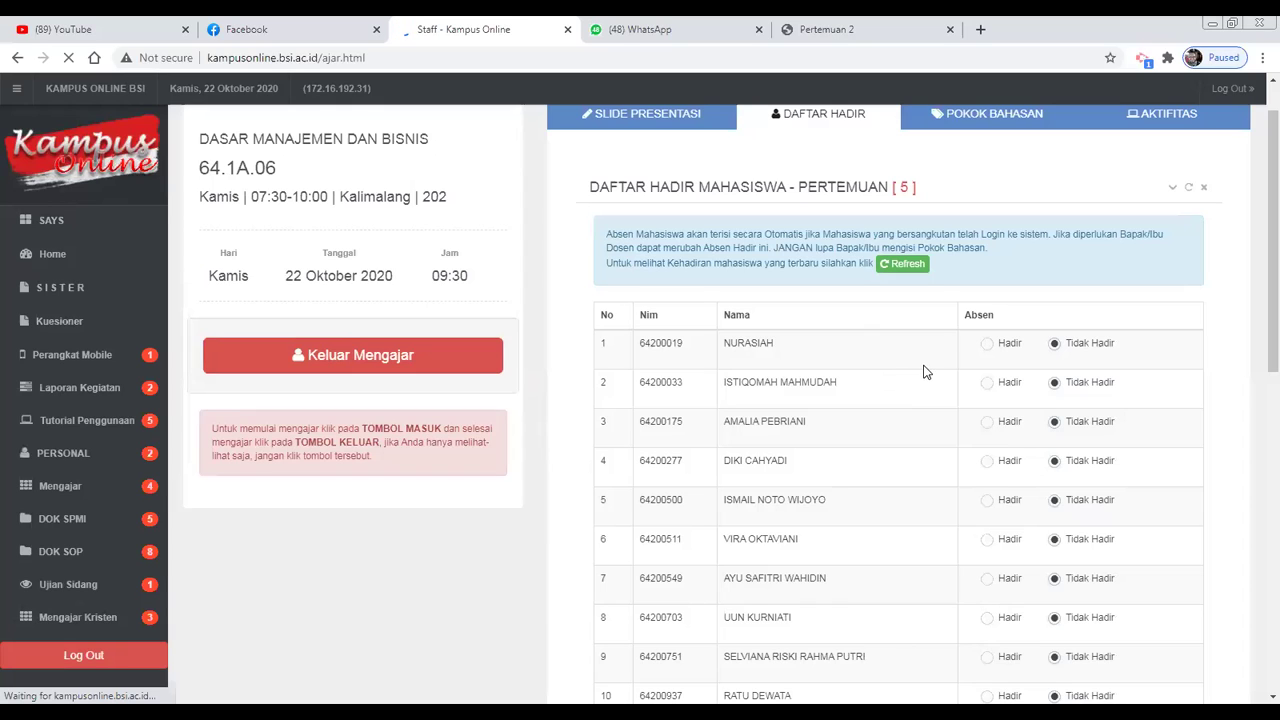
left_click(1008, 346)
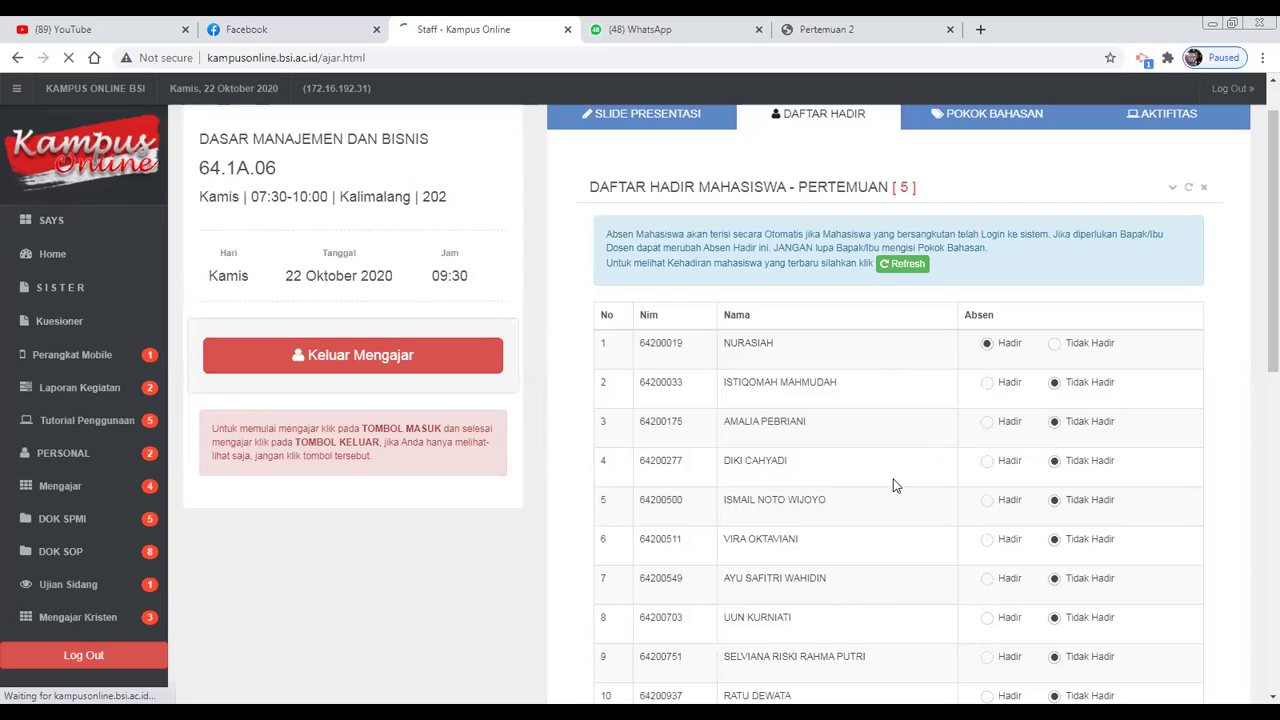
left_click(993, 382)
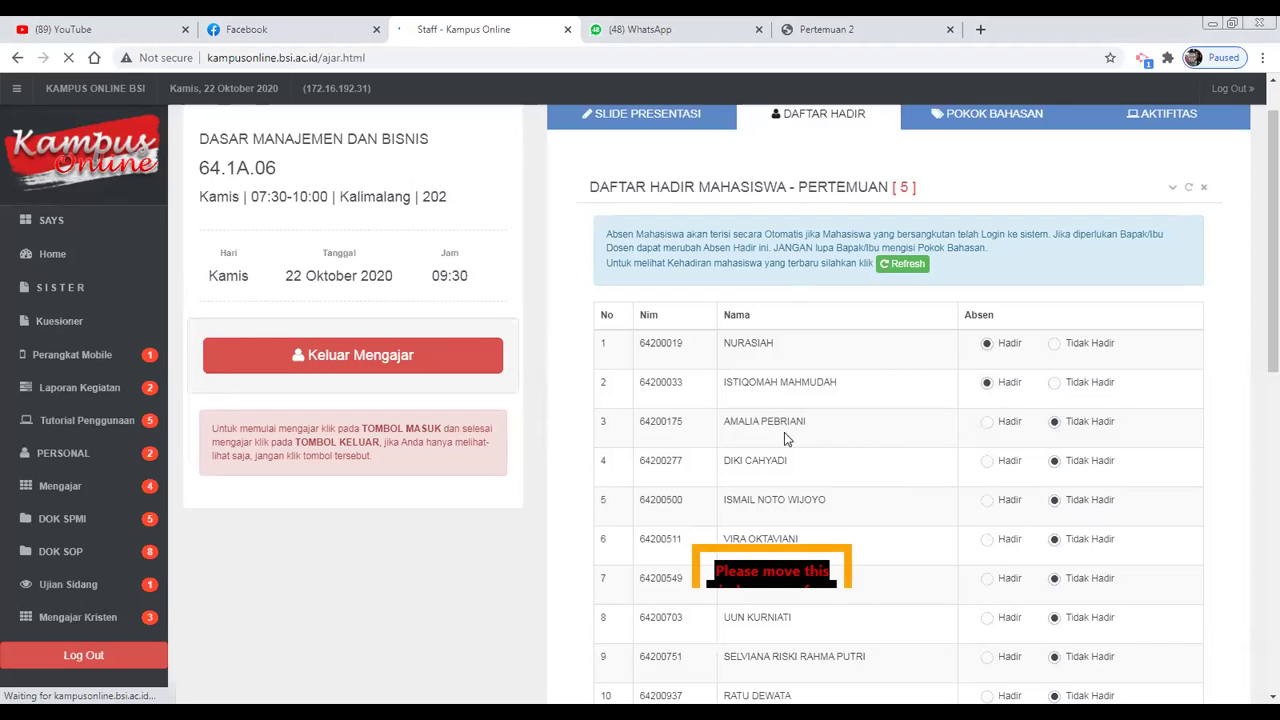
left_click(1002, 426)
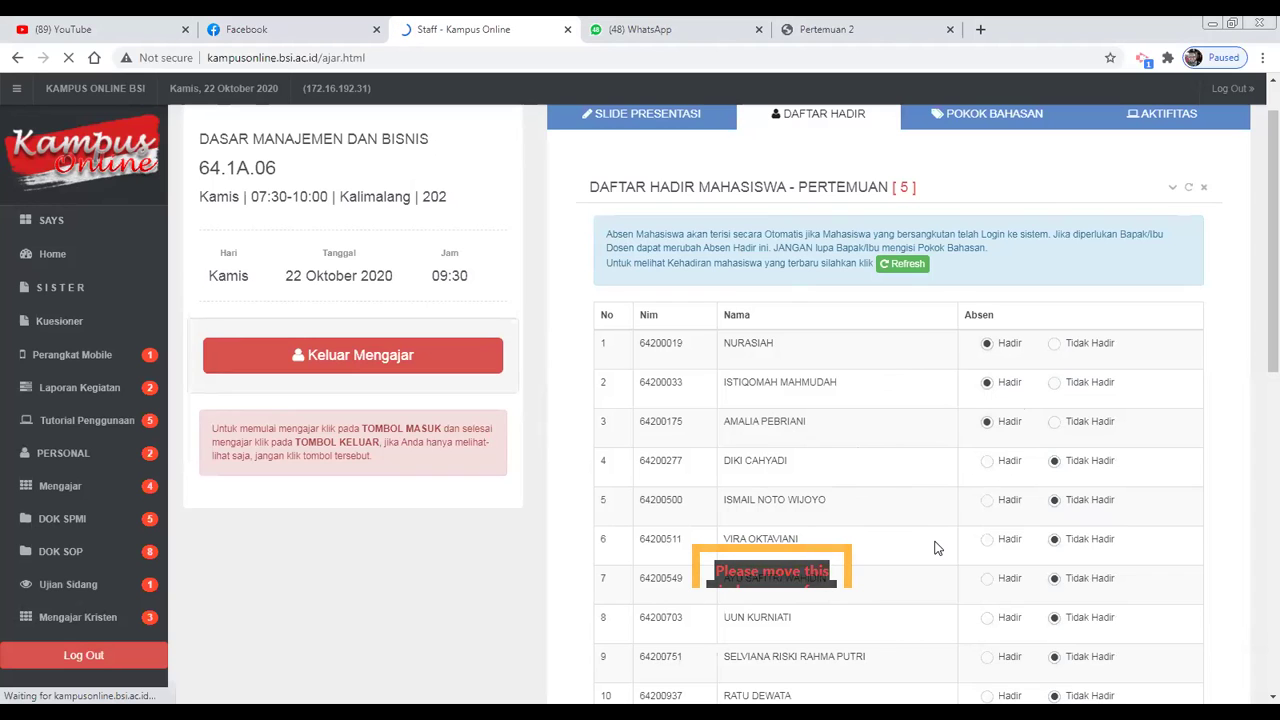
left_click(987, 460)
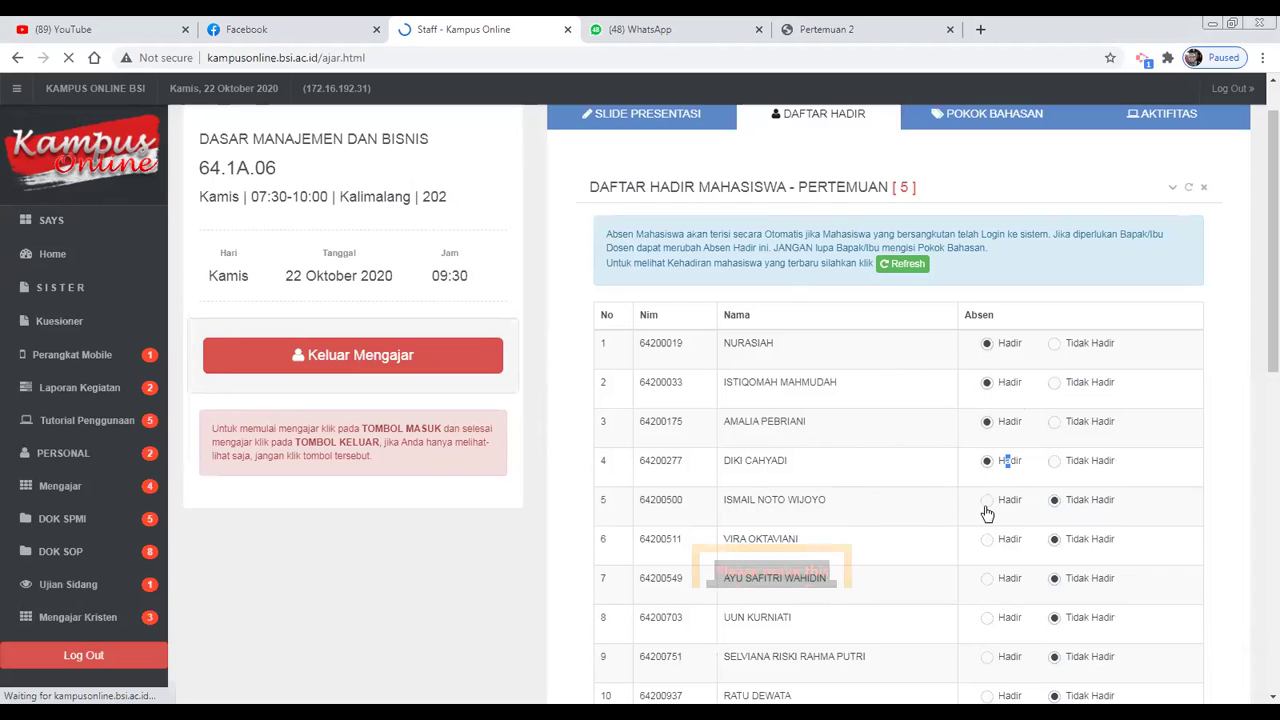
left_click(987, 502)
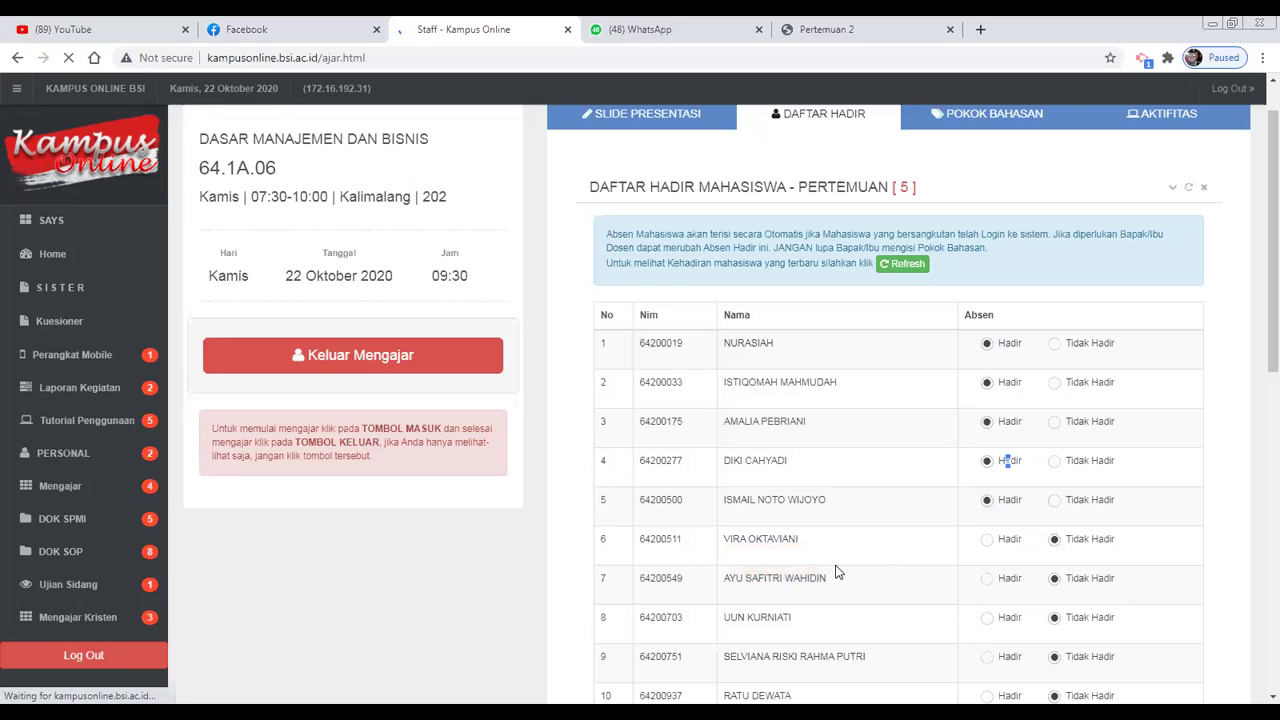
scroll(873, 543, "down", 1)
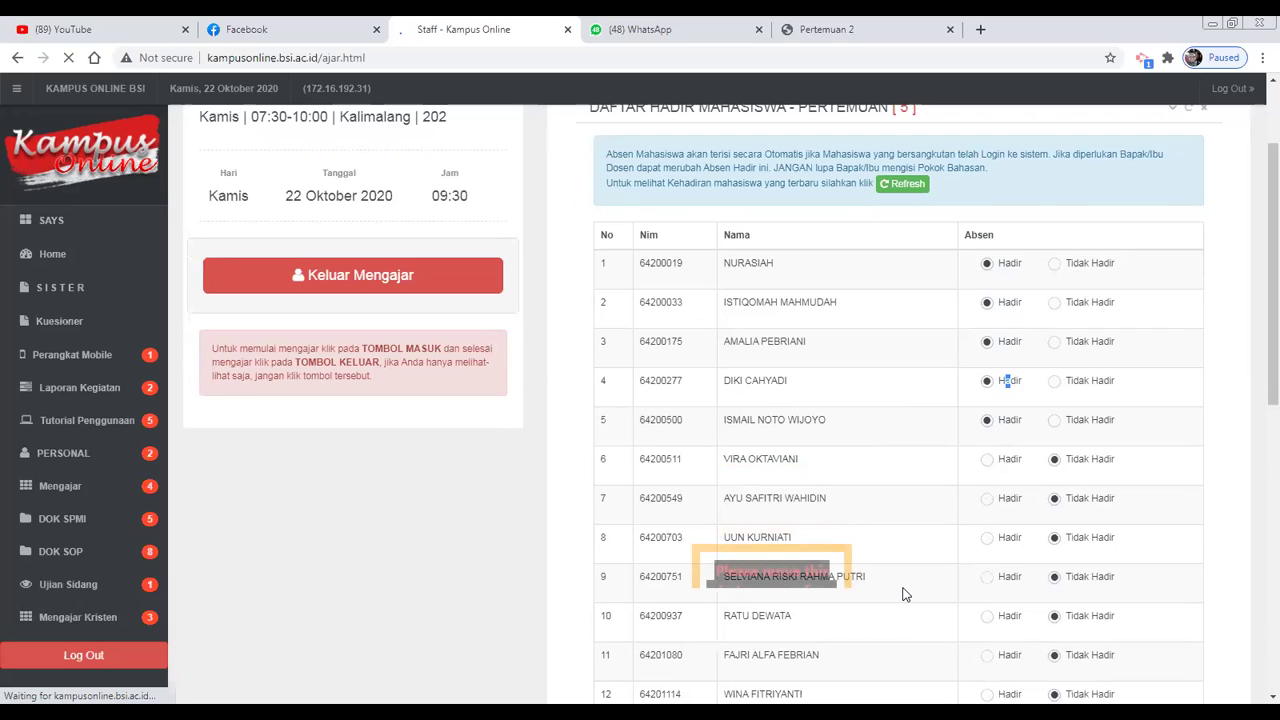
left_click(1003, 466)
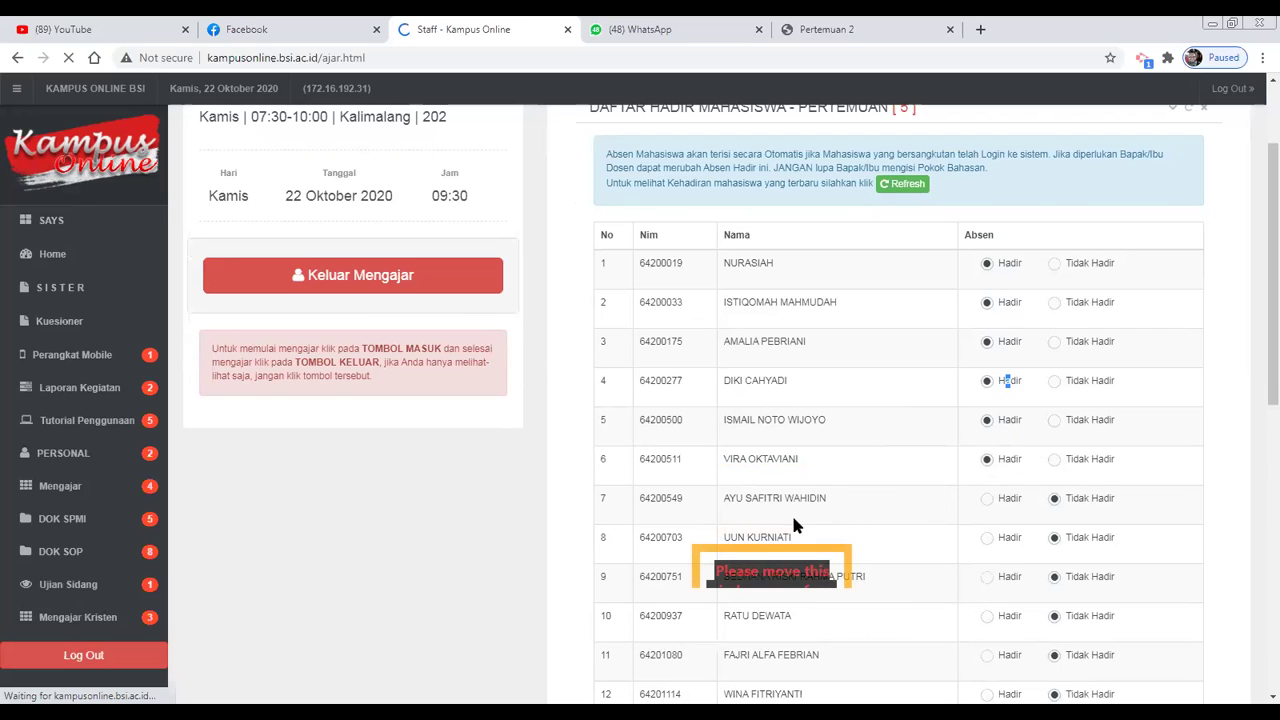
Step: Mark the students in rows 7 to 14 of the attendance list as Hadir
scroll(969, 512, "down", 1)
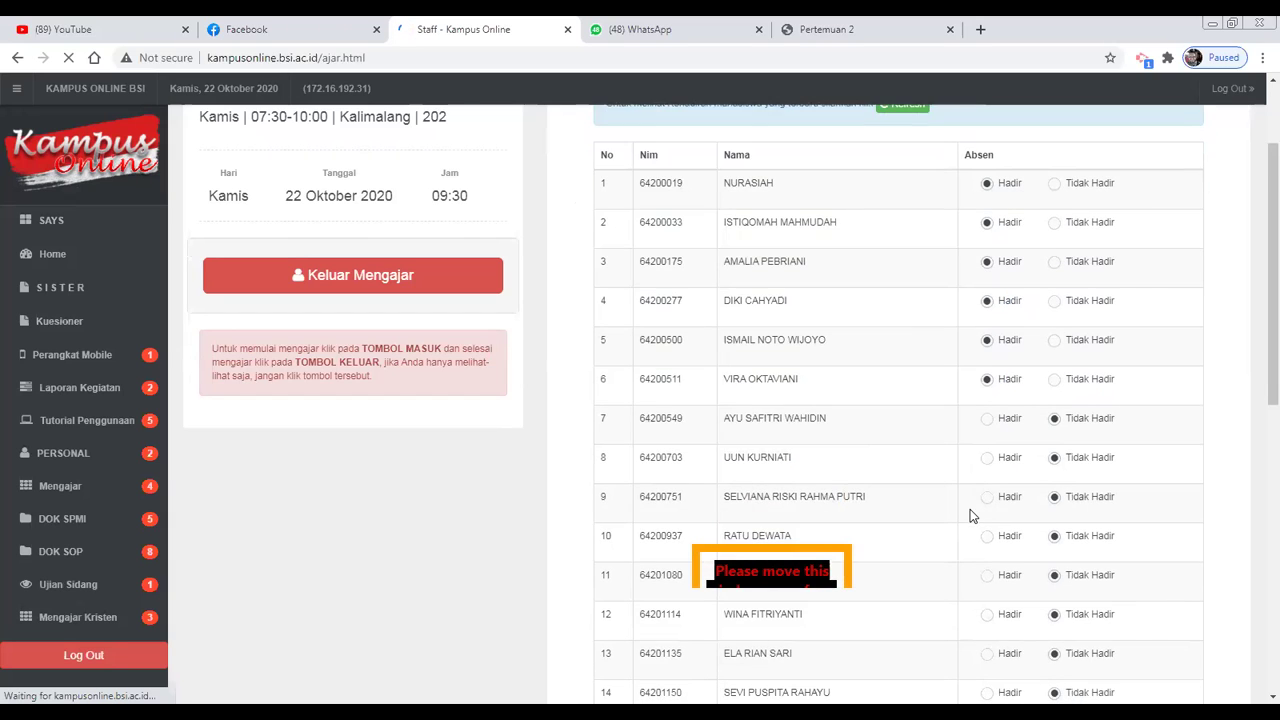
scroll(969, 516, "down", 1)
left_click(987, 340)
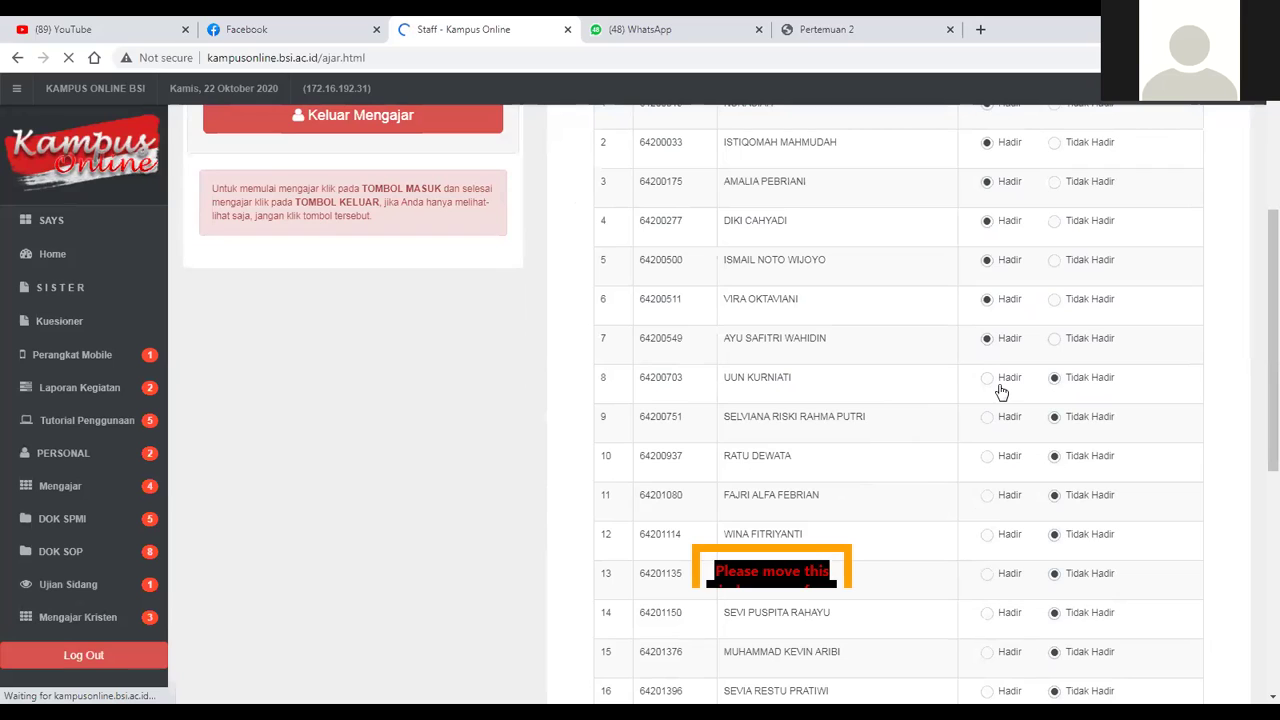
left_click(992, 381)
left_click(1012, 428)
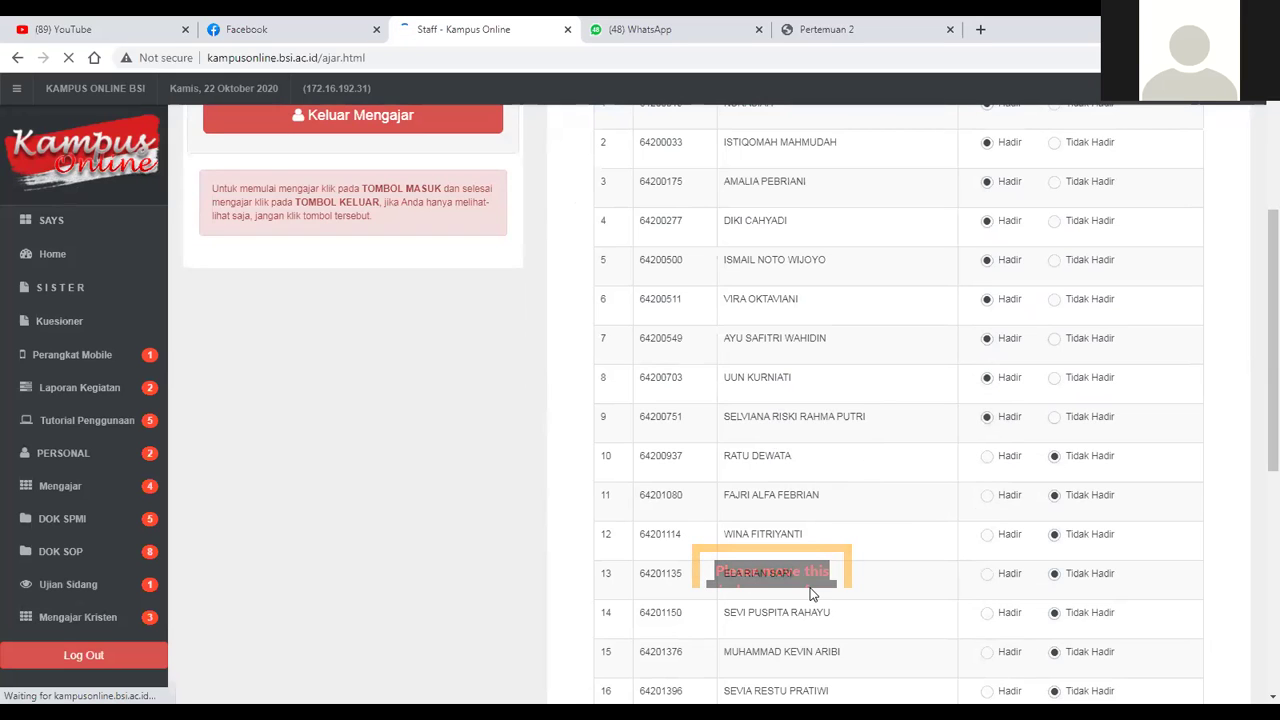
left_click(988, 462)
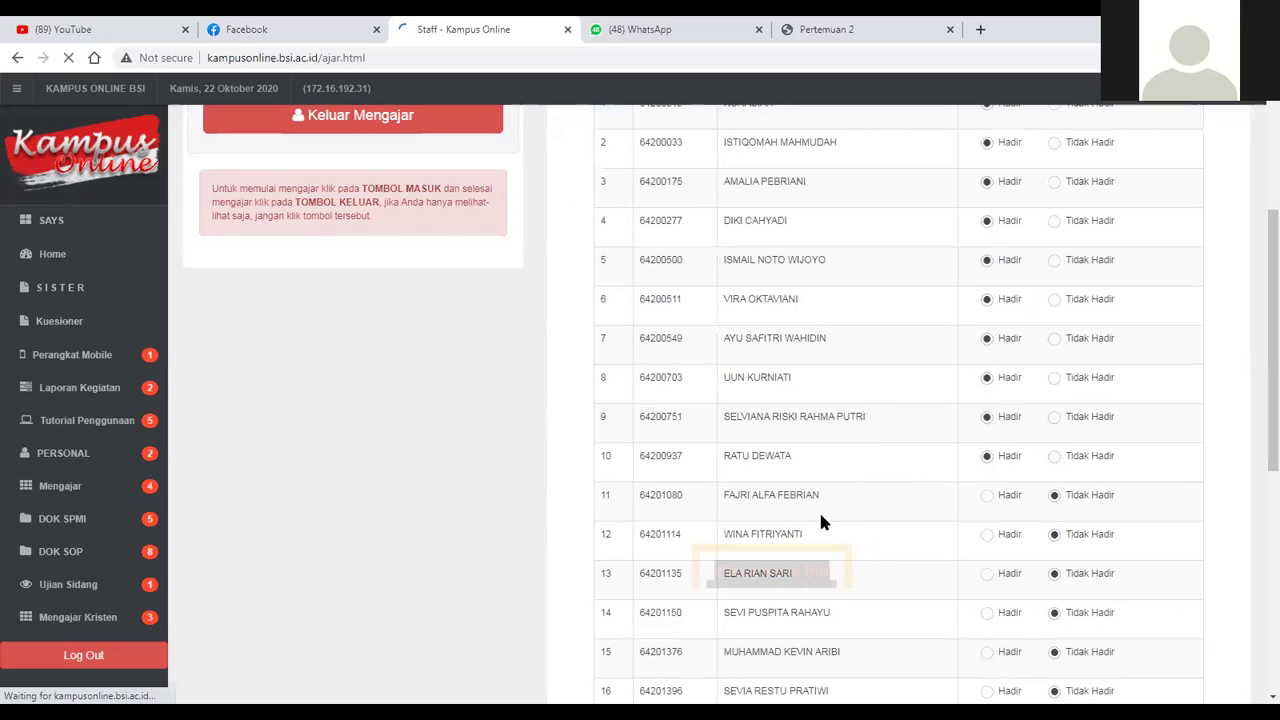
left_click(984, 498)
scroll(882, 532, "down", 1)
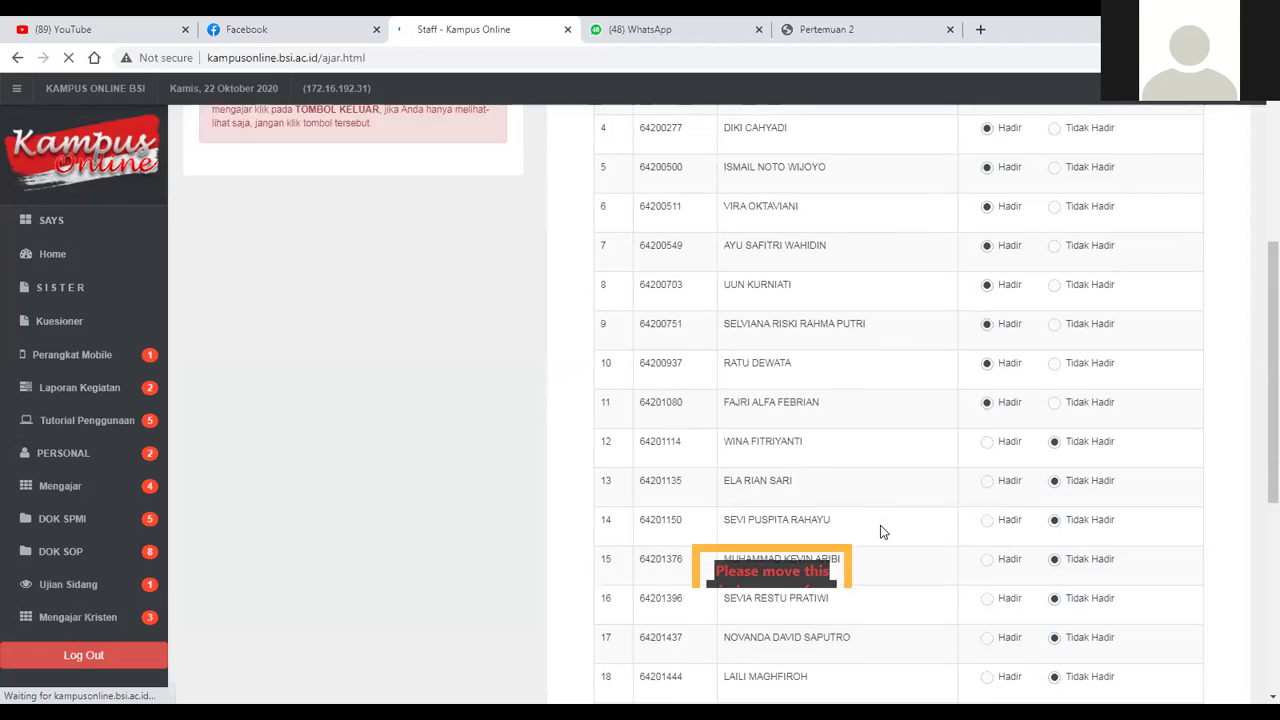
scroll(882, 532, "down", 1)
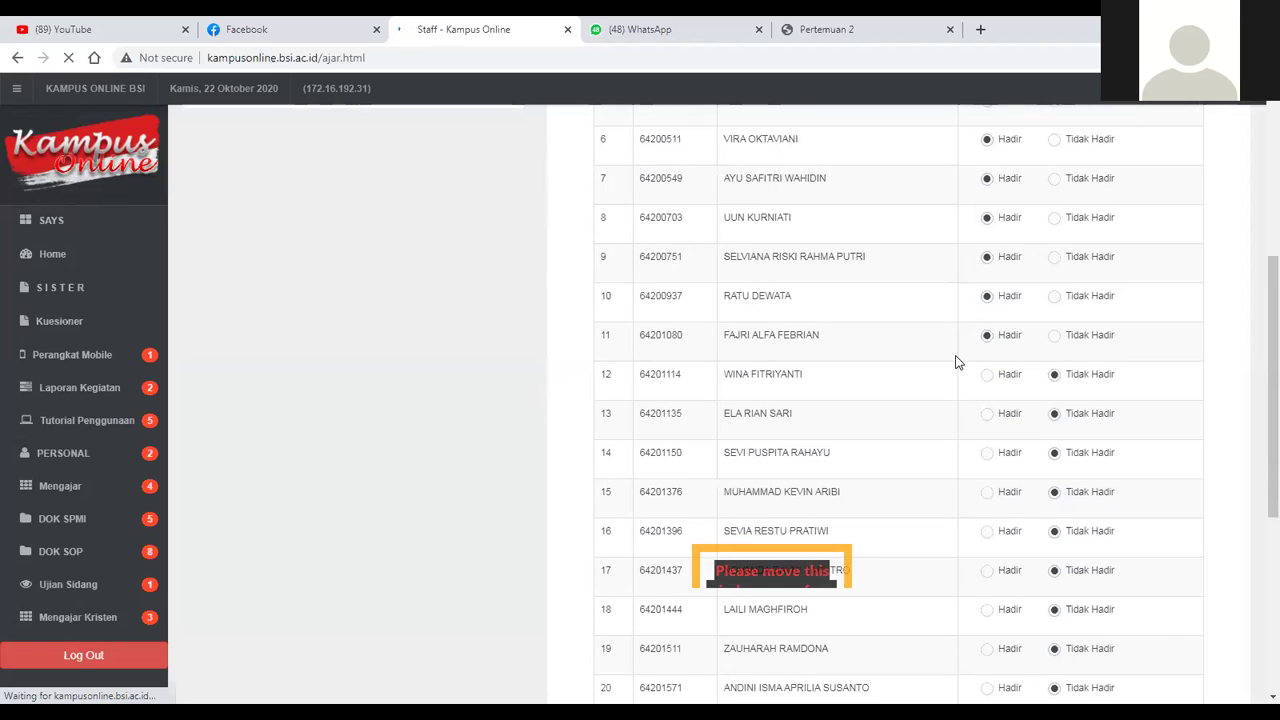
left_click(1005, 376)
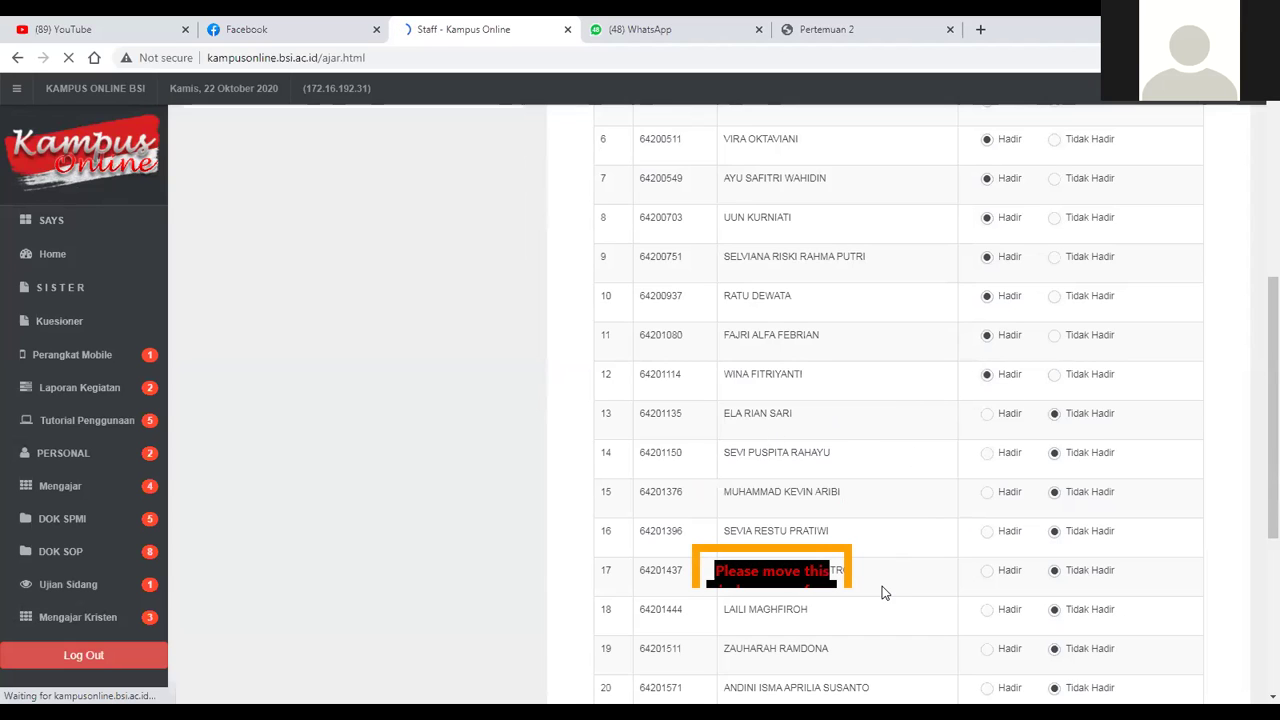
left_click(1012, 418)
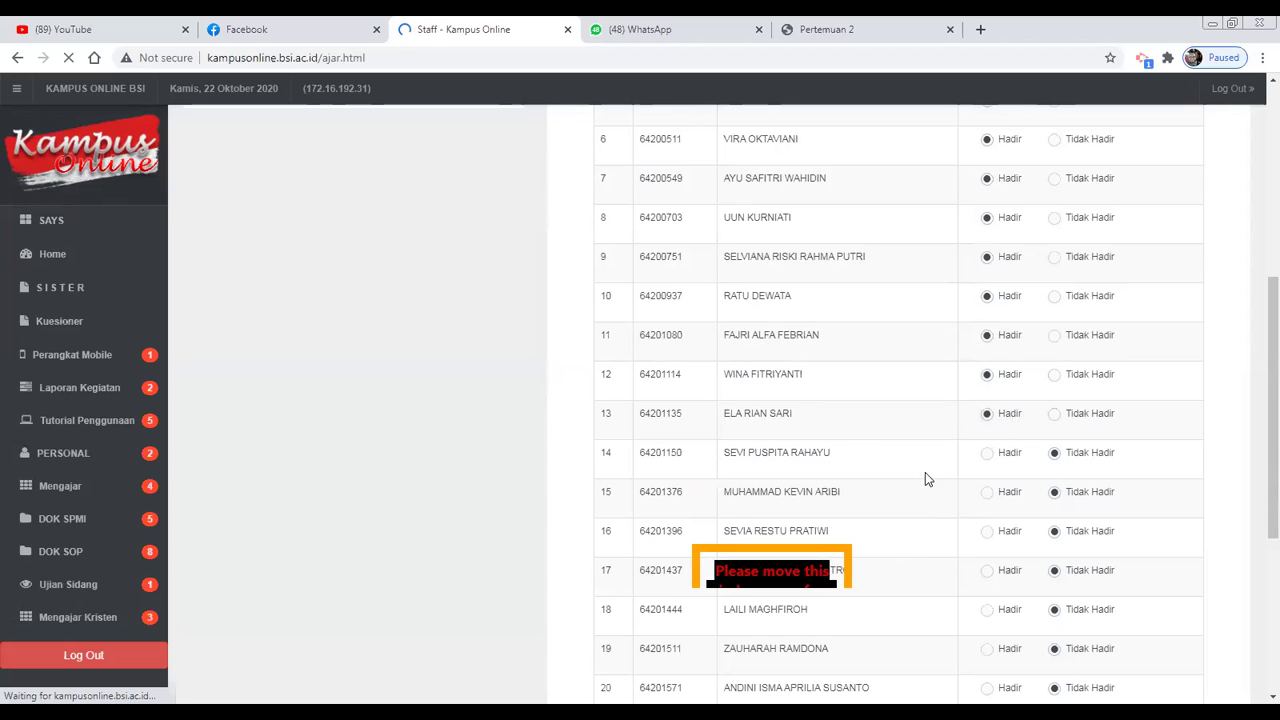
left_click(989, 459)
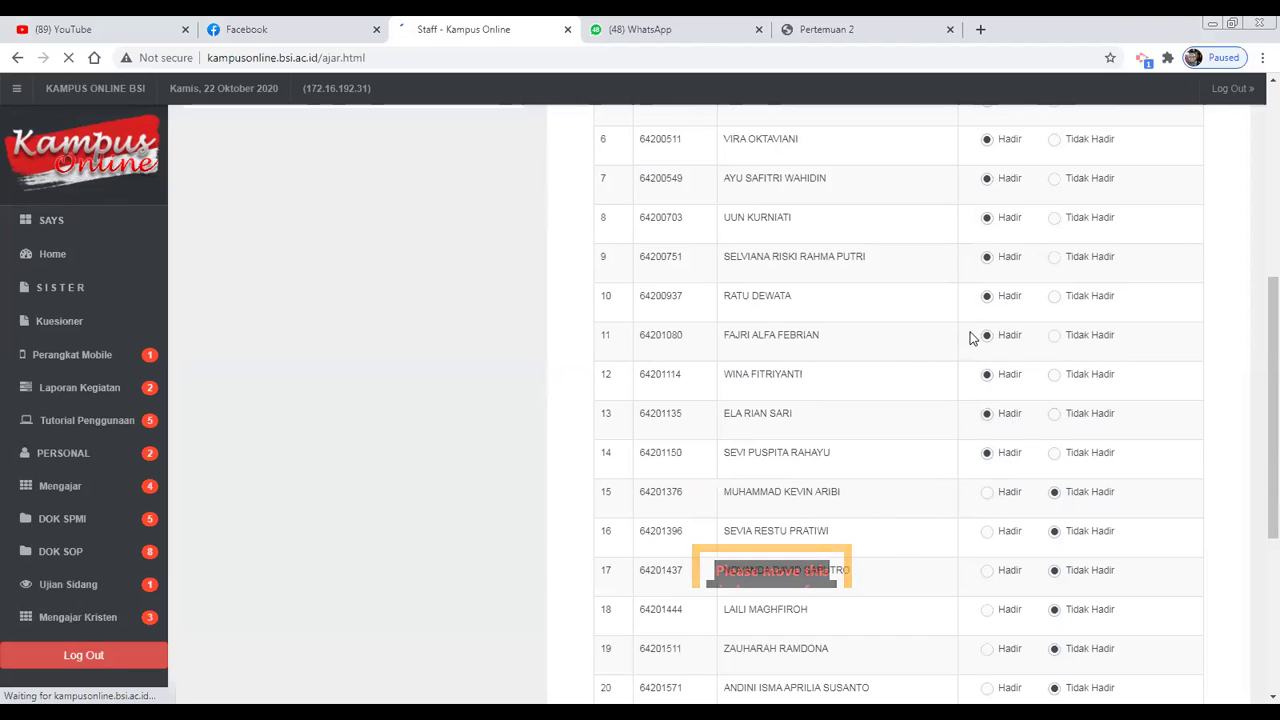
Step: Mark the students in rows 15 to 21 of the attendance list as Hadir
left_click(1232, 22)
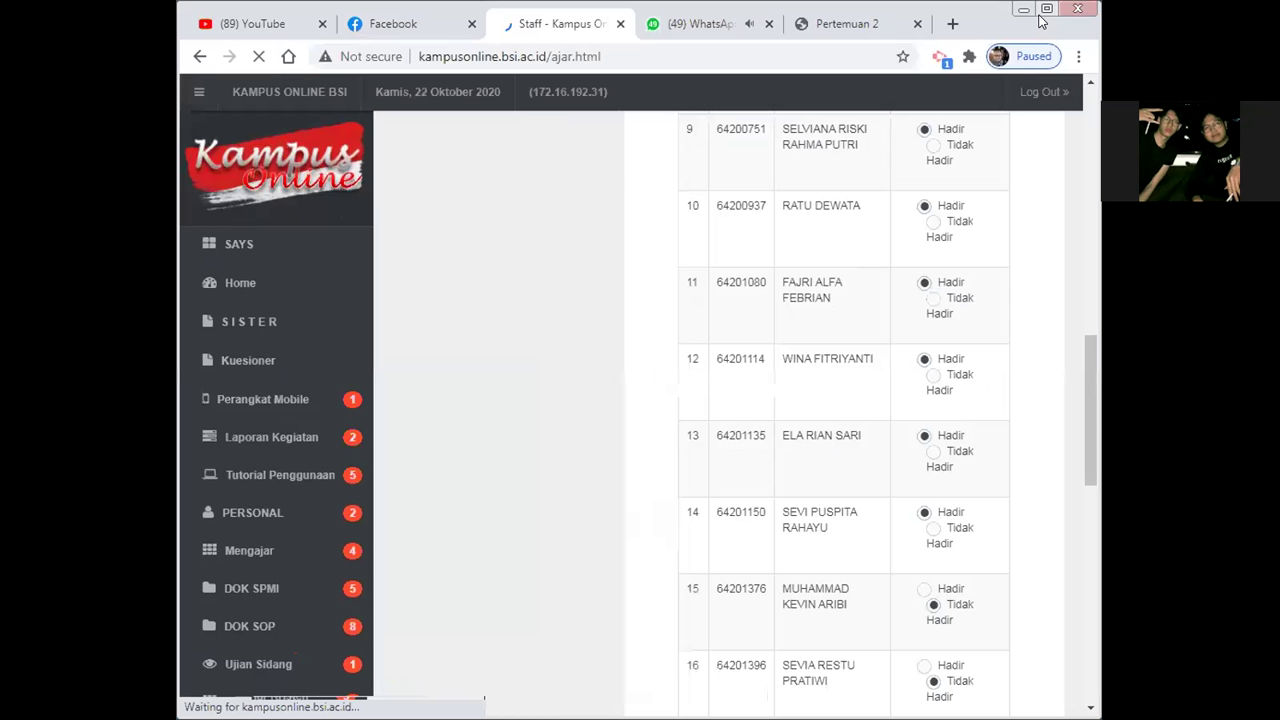
left_click(985, 1)
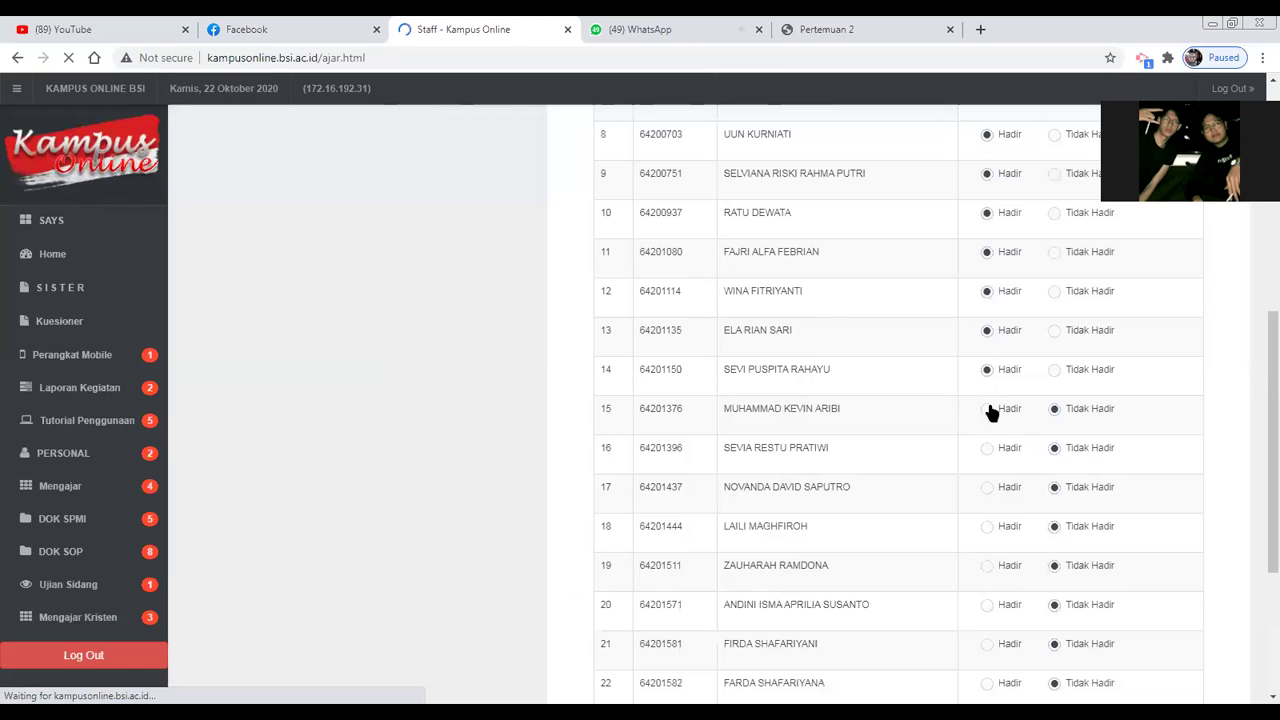
left_click(988, 409)
left_click(998, 452)
left_click(1000, 491)
left_click_drag(1257, 480, 1258, 561)
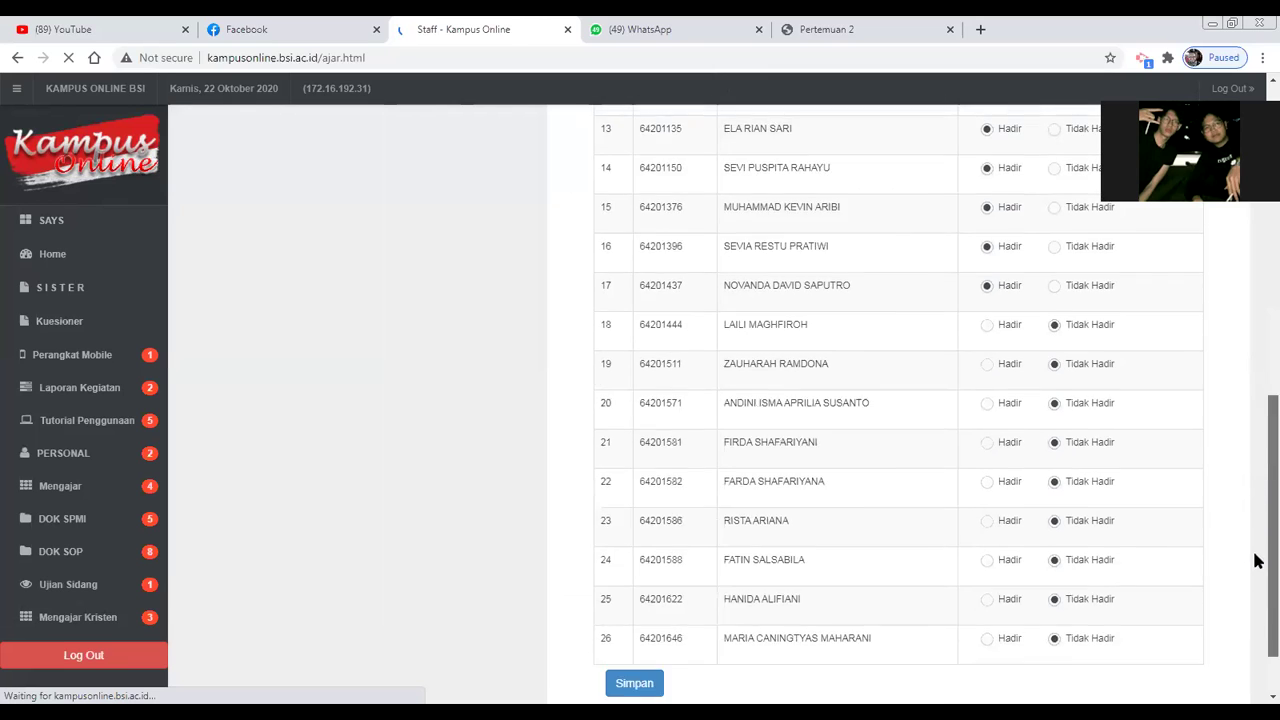
left_click(987, 332)
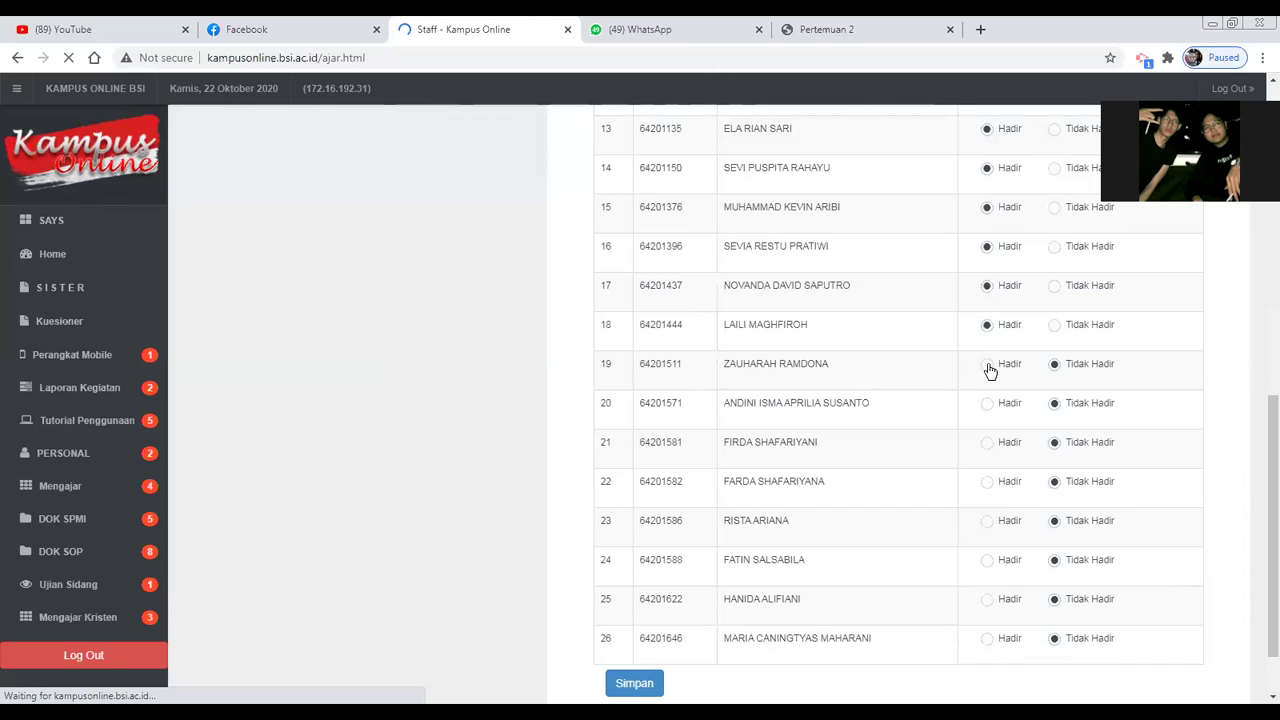
left_click(988, 367)
left_click(1012, 406)
left_click(999, 447)
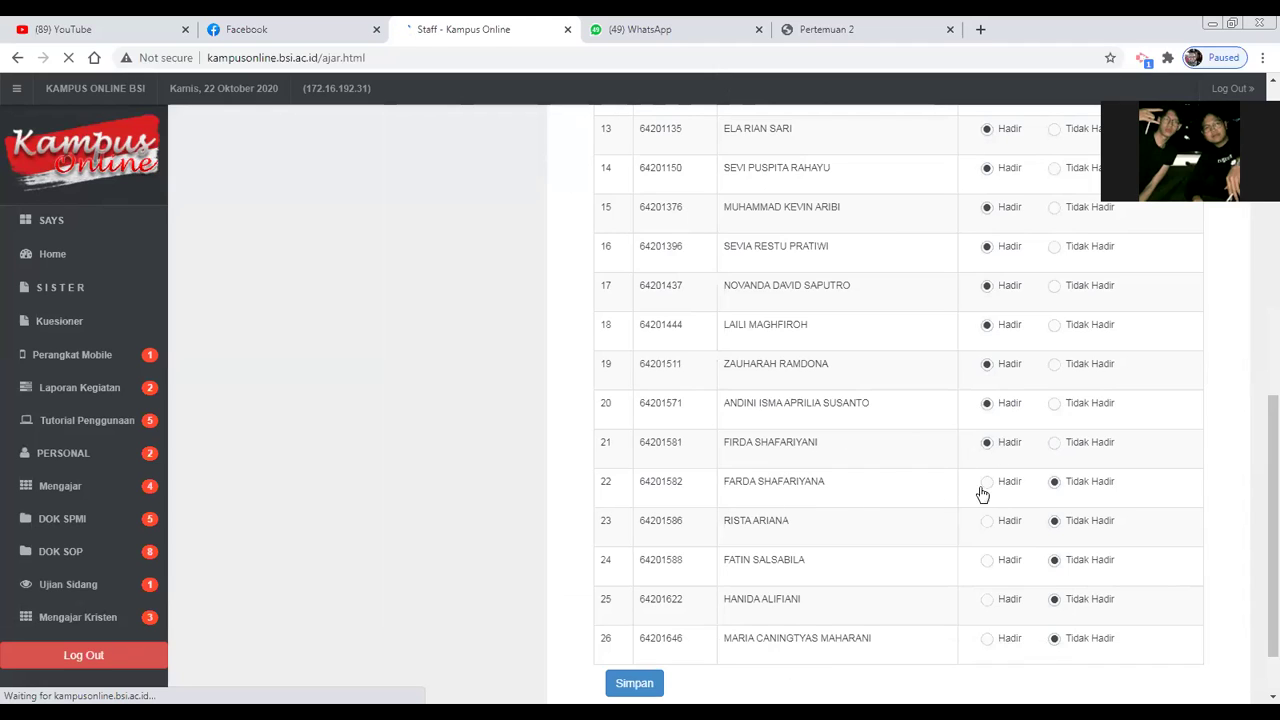
Step: Mark the students in rows 22 to 26 of the attendance list as Hadir
left_click(1003, 490)
left_click(1006, 524)
left_click(988, 563)
scroll(910, 582, "down", 1)
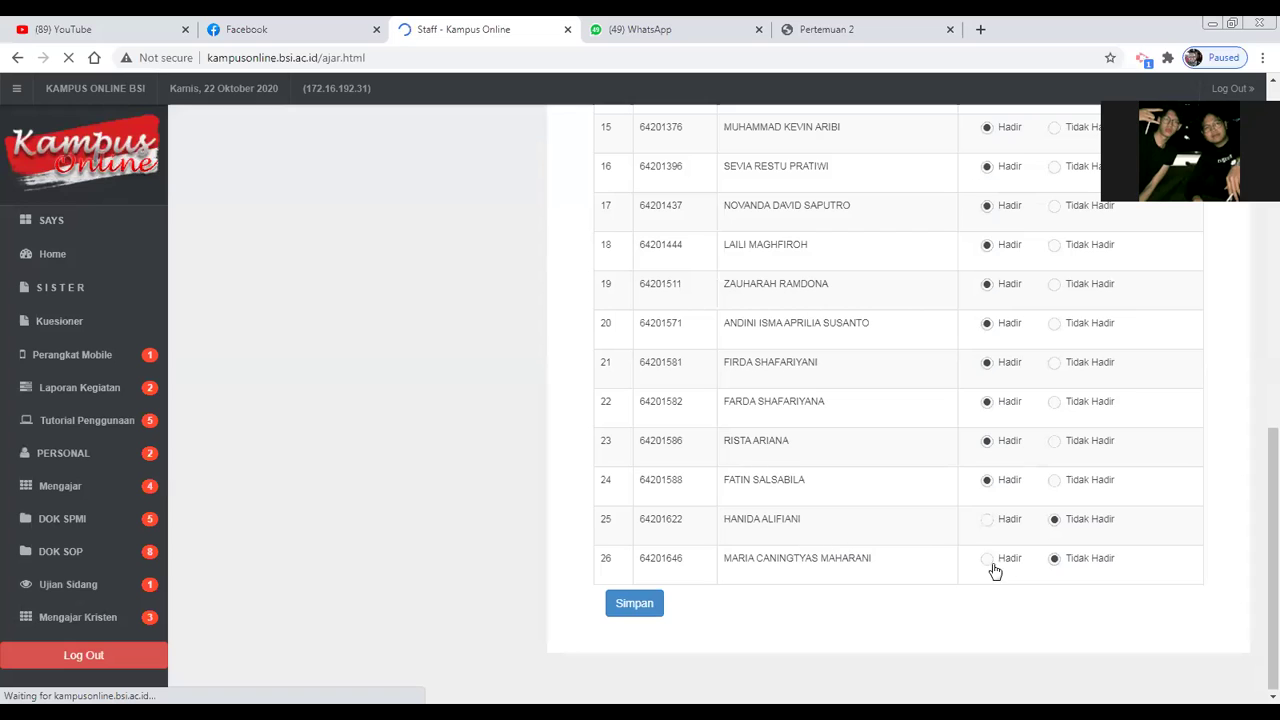
left_click(1000, 522)
left_click(990, 564)
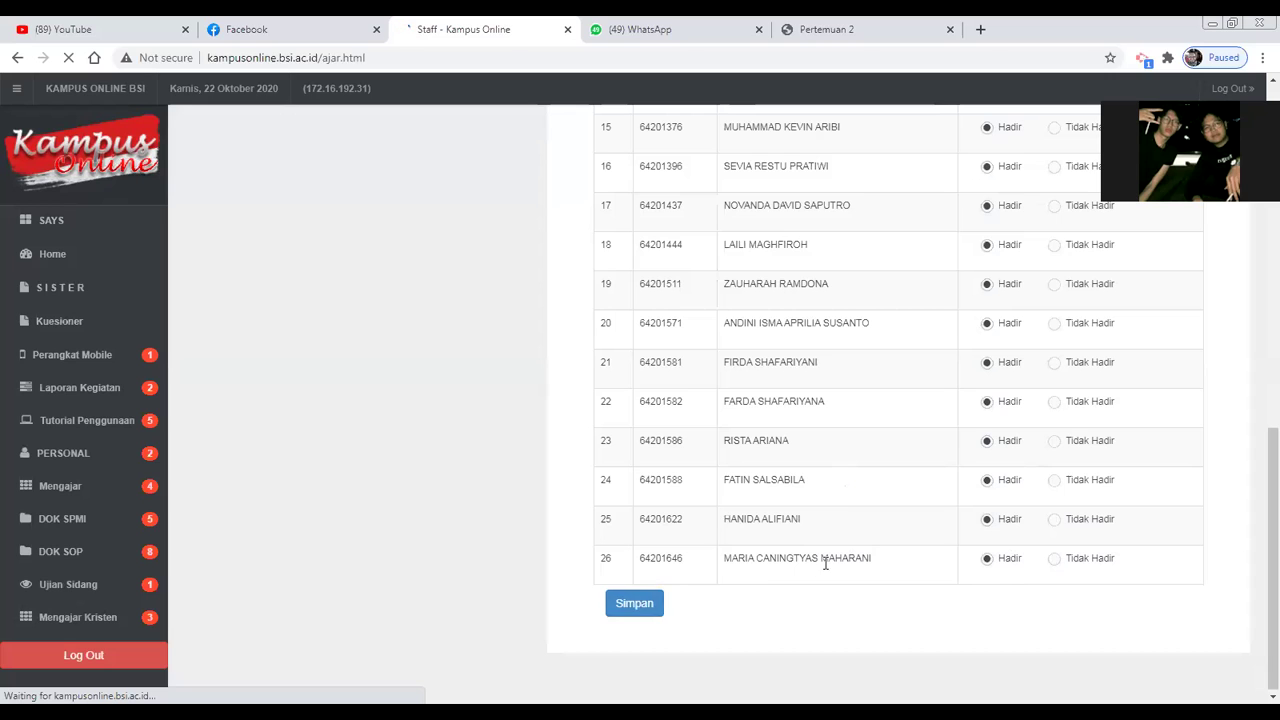
Step: Check the Hadir marks throughout the Pertemuan 5 attendance list and save the list
scroll(835, 566, "up", 2)
scroll(835, 566, "up", 5)
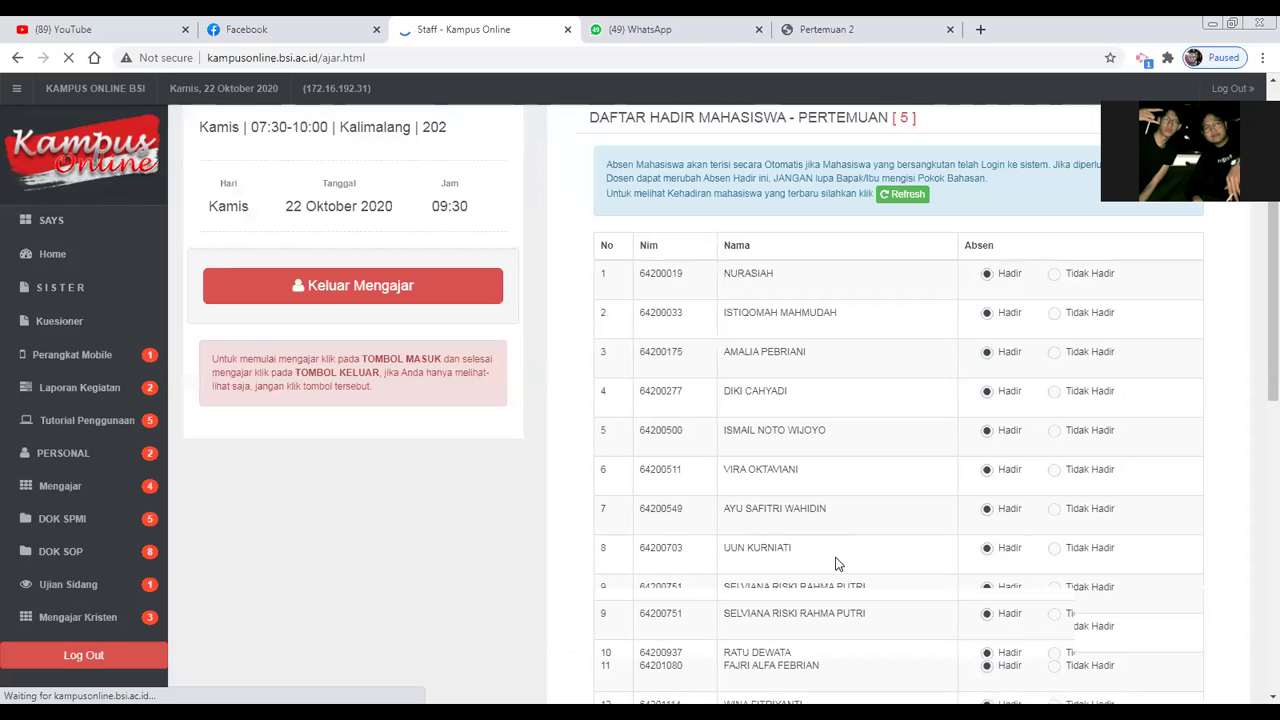
scroll(768, 594, "down", 7)
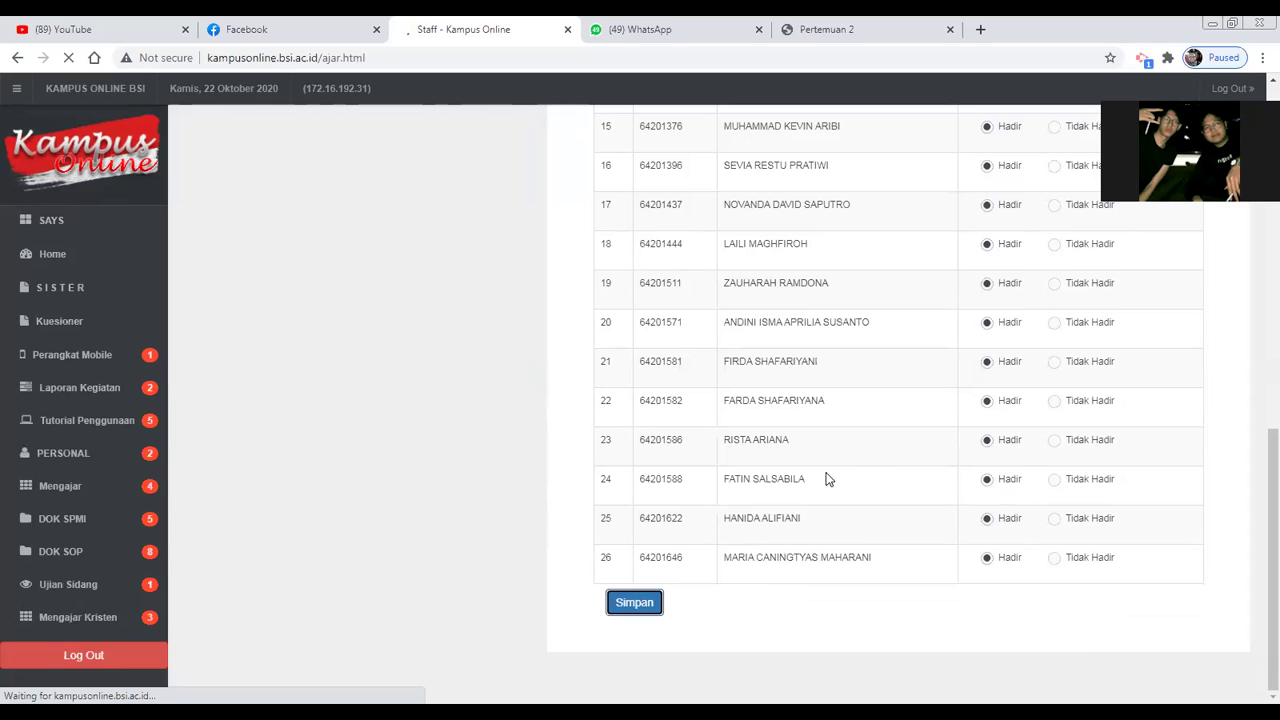
scroll(826, 480, "up", 5)
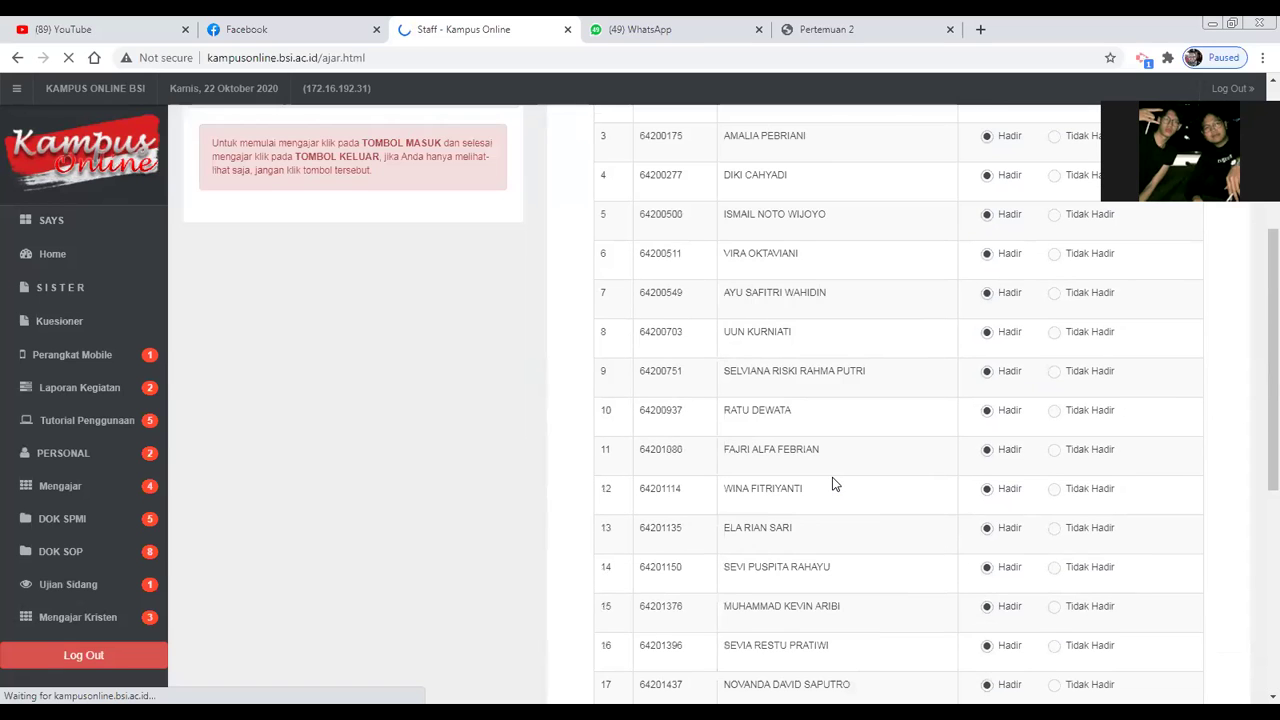
scroll(835, 484, "up", 3)
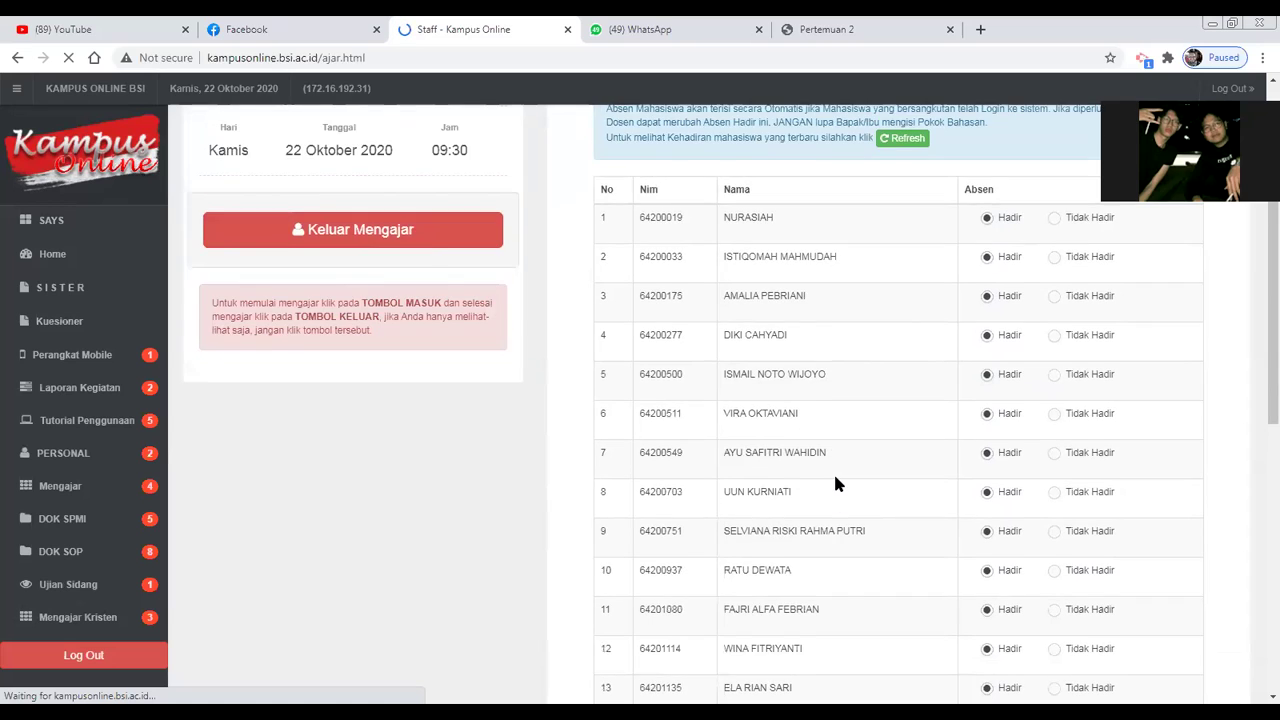
scroll(835, 484, "down", 8)
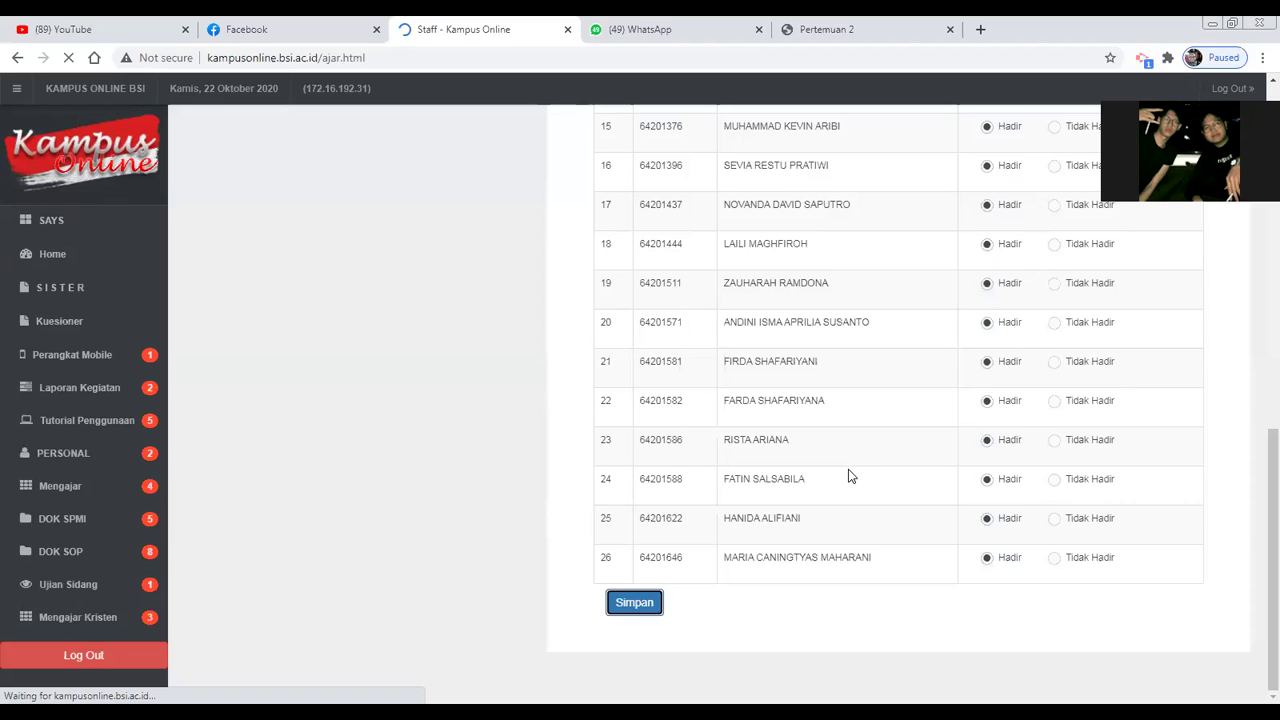
scroll(848, 476, "up", 10)
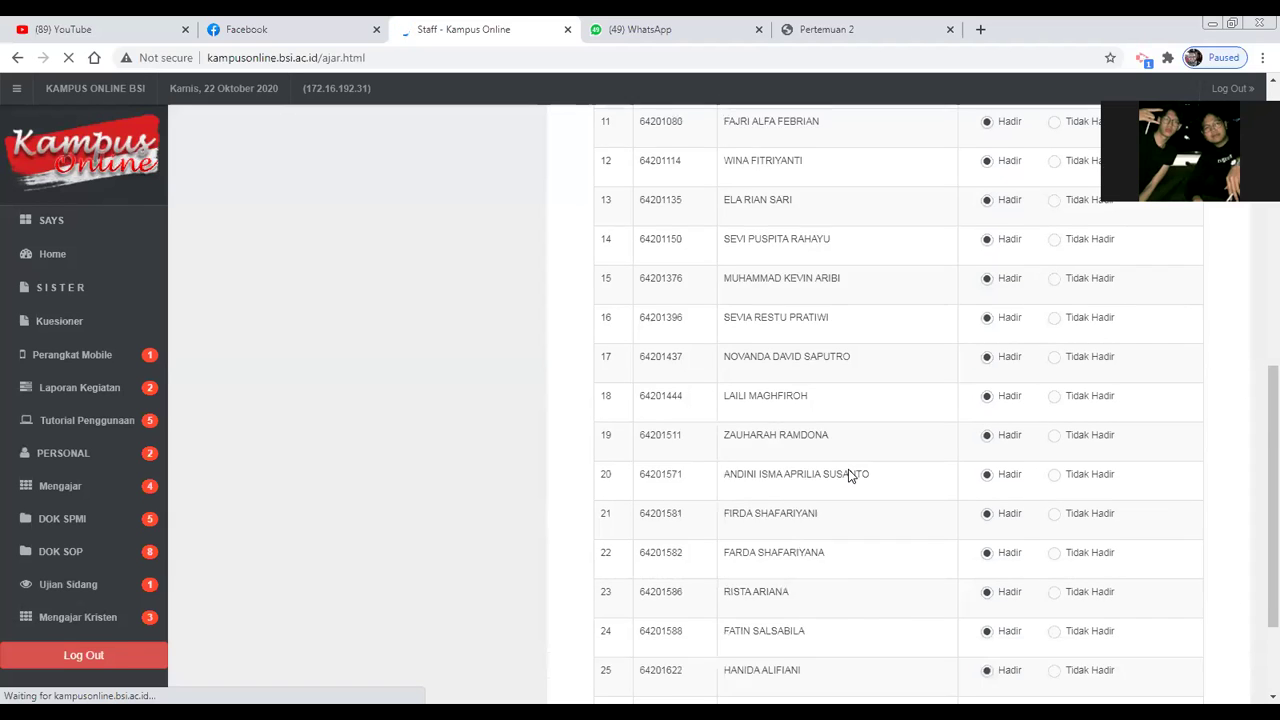